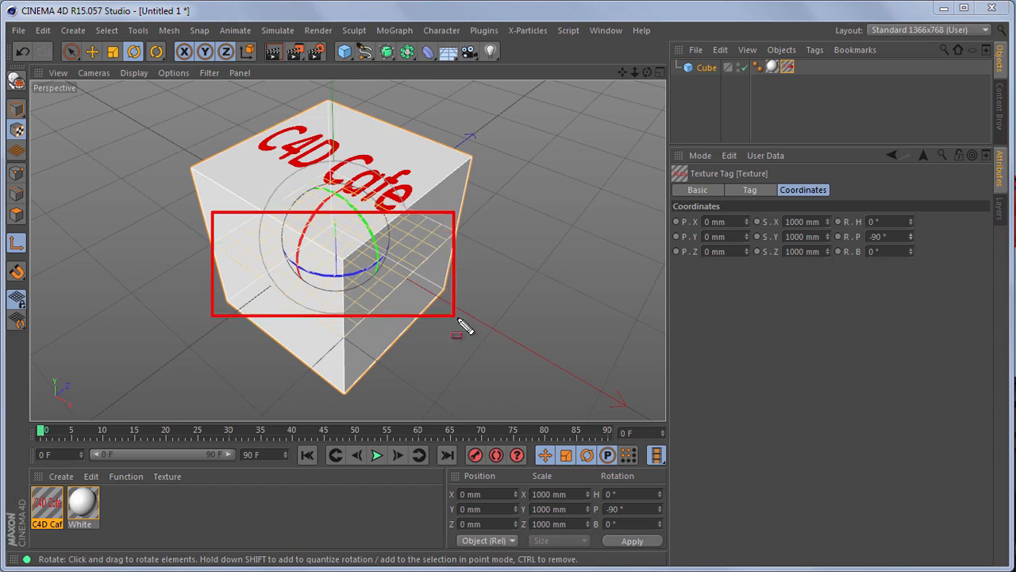
pyautogui.click(212, 74)
pyautogui.click(233, 292)
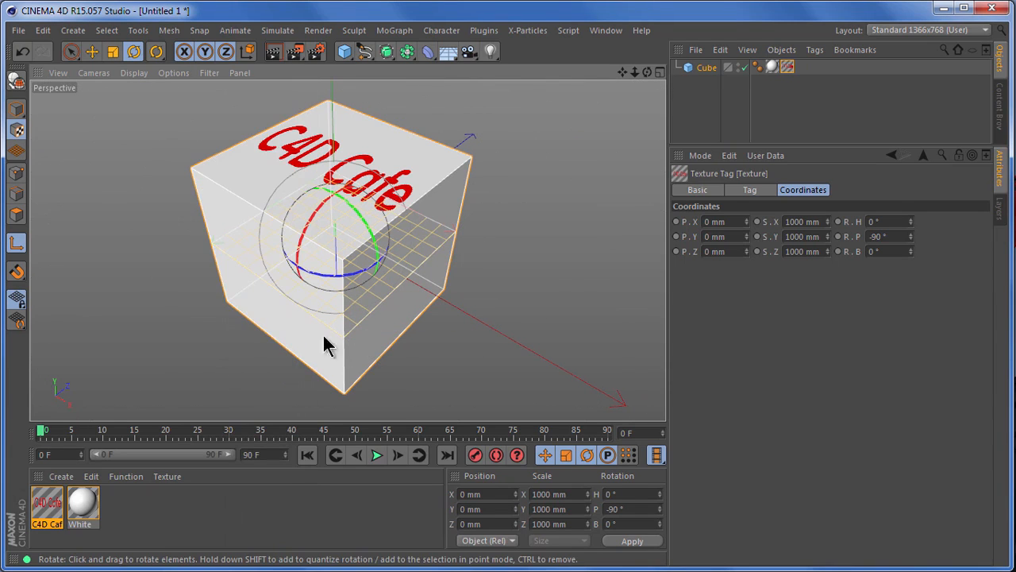
pyautogui.moveTo(647, 72); pyautogui.dragTo(669, 406)
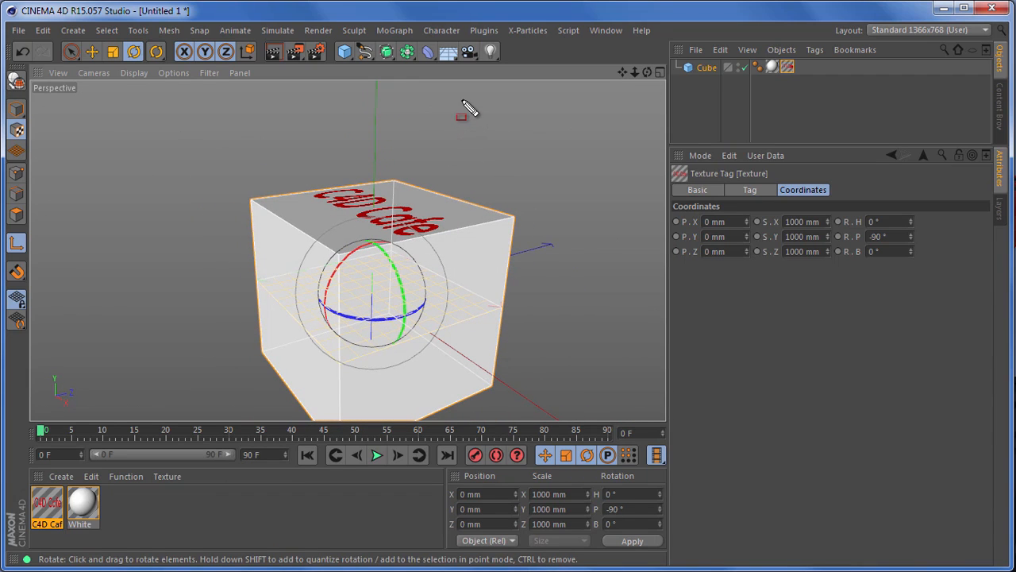
pyautogui.moveTo(464, 100); pyautogui.dragTo(464, 162)
pyautogui.moveTo(449, 123); pyautogui.dragTo(481, 127)
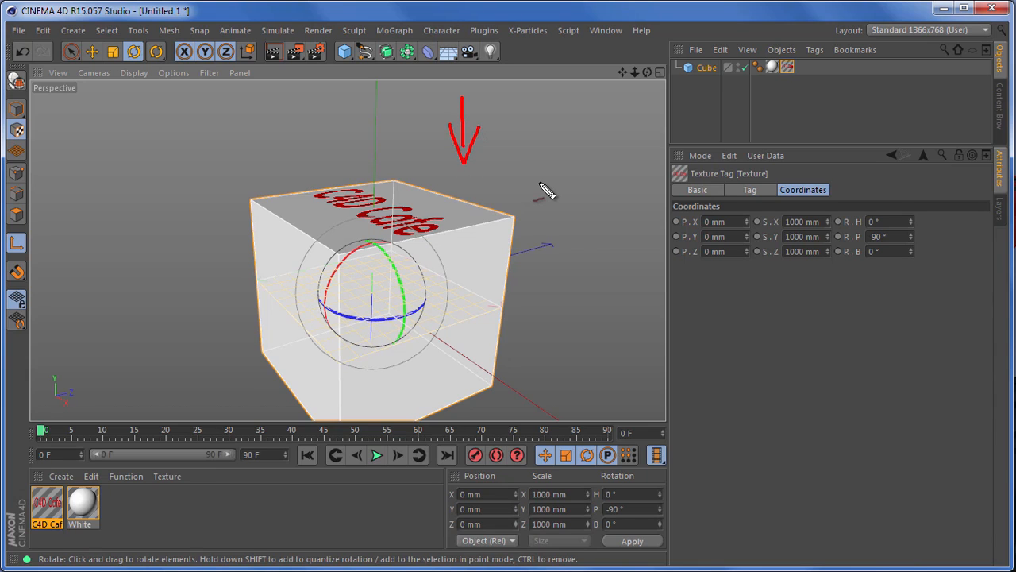
pyautogui.press('Escape')
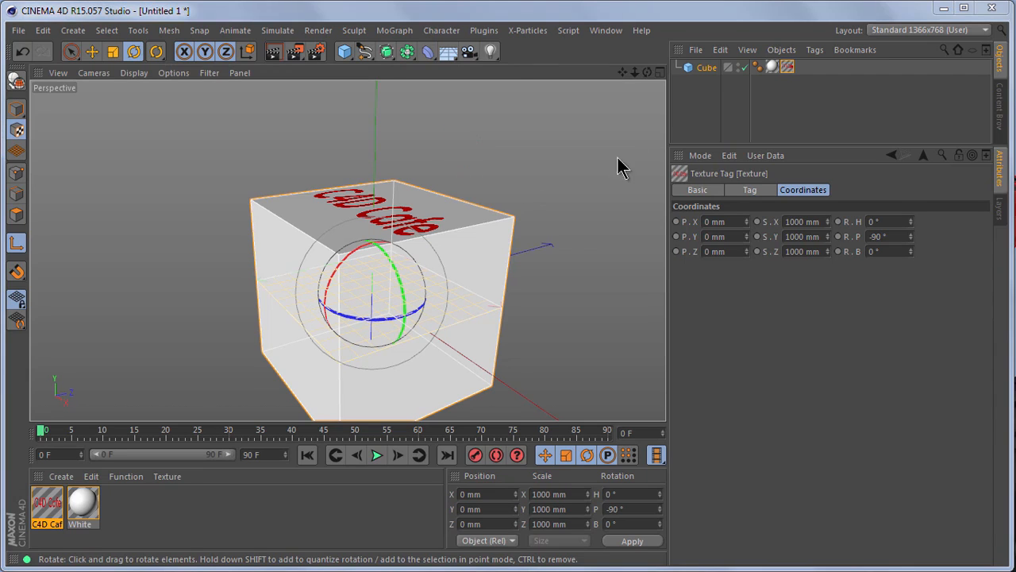
pyautogui.moveTo(647, 72); pyautogui.dragTo(670, 401)
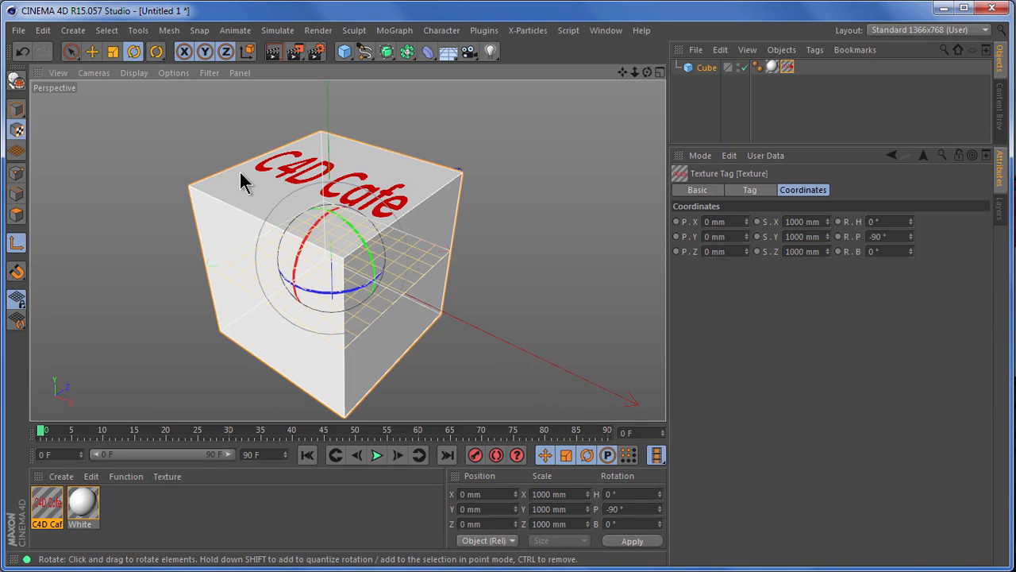
pyautogui.click(93, 52)
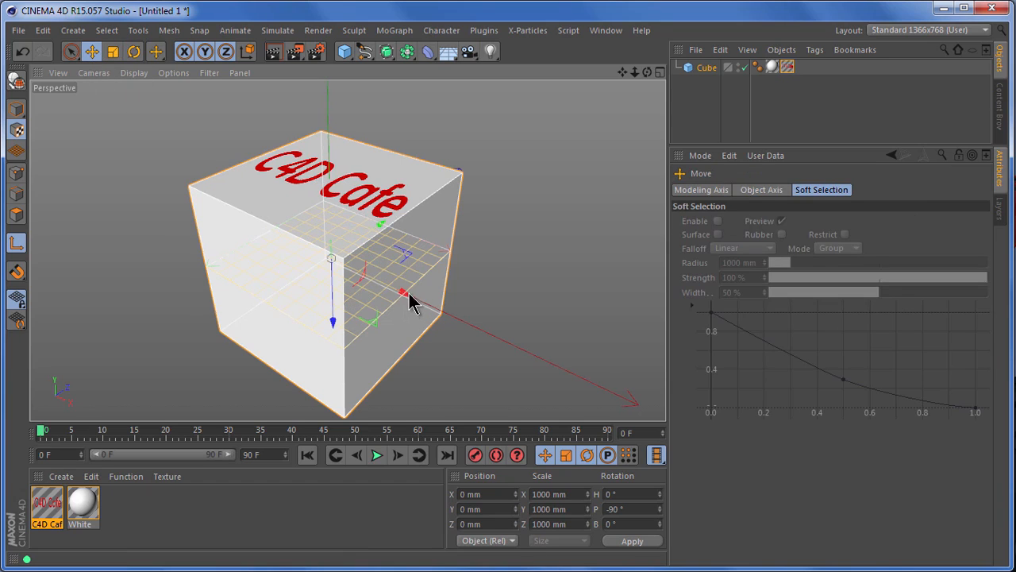
pyautogui.moveTo(409, 302); pyautogui.dragTo(449, 313)
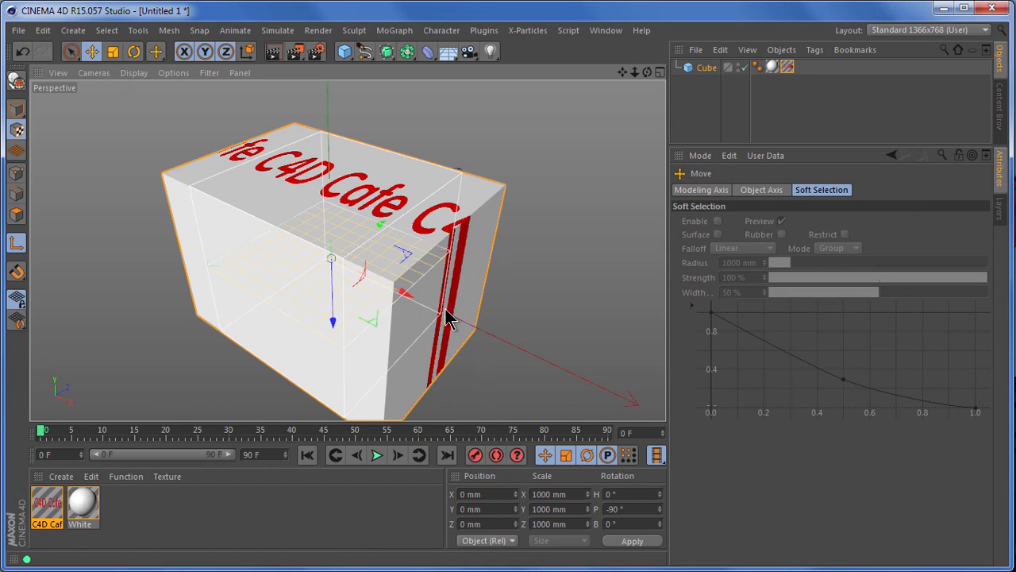
pyautogui.click(23, 52)
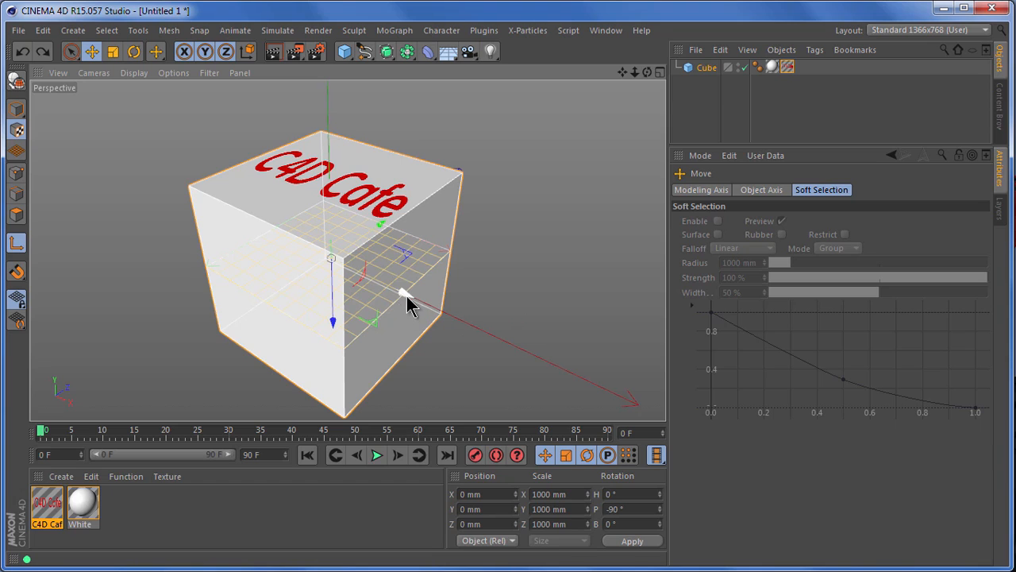
pyautogui.moveTo(404, 298); pyautogui.dragTo(442, 315)
pyautogui.click(22, 51)
# Set the X position of the cube's C4D Cafe texture tag to 572 mm.
pyautogui.click(787, 66)
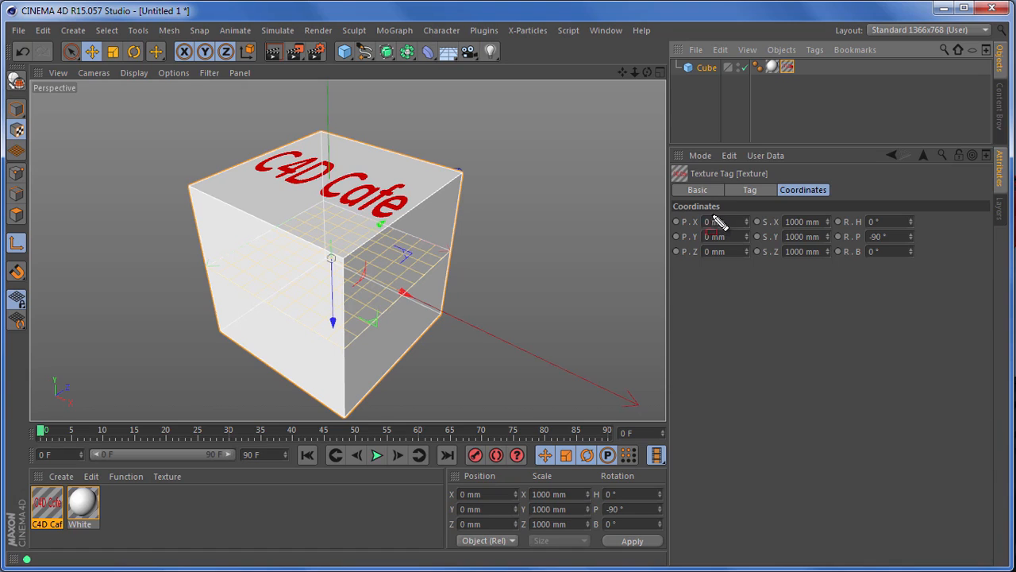
pyautogui.moveTo(719, 224); pyautogui.dragTo(755, 231)
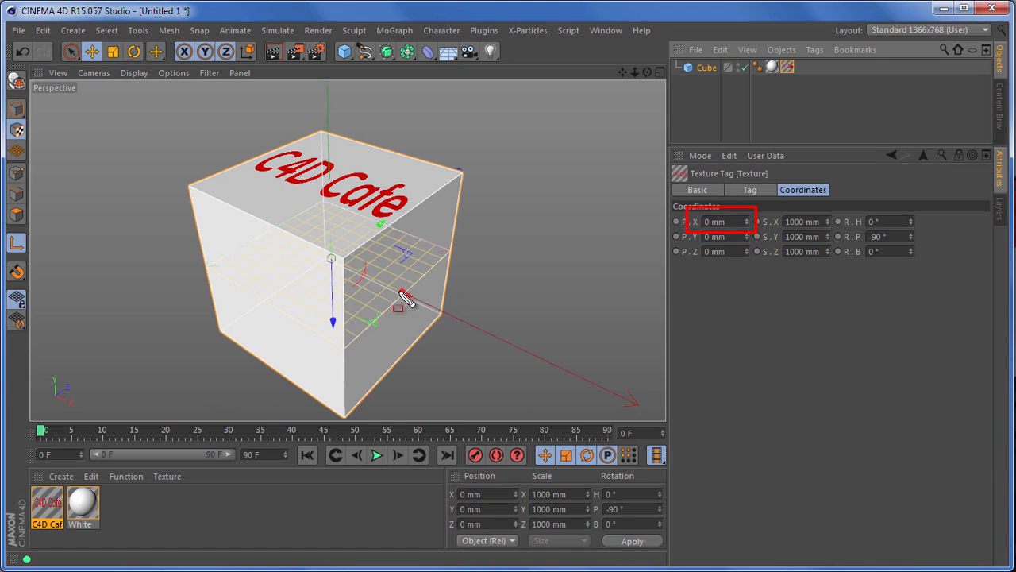
pyautogui.press('Escape')
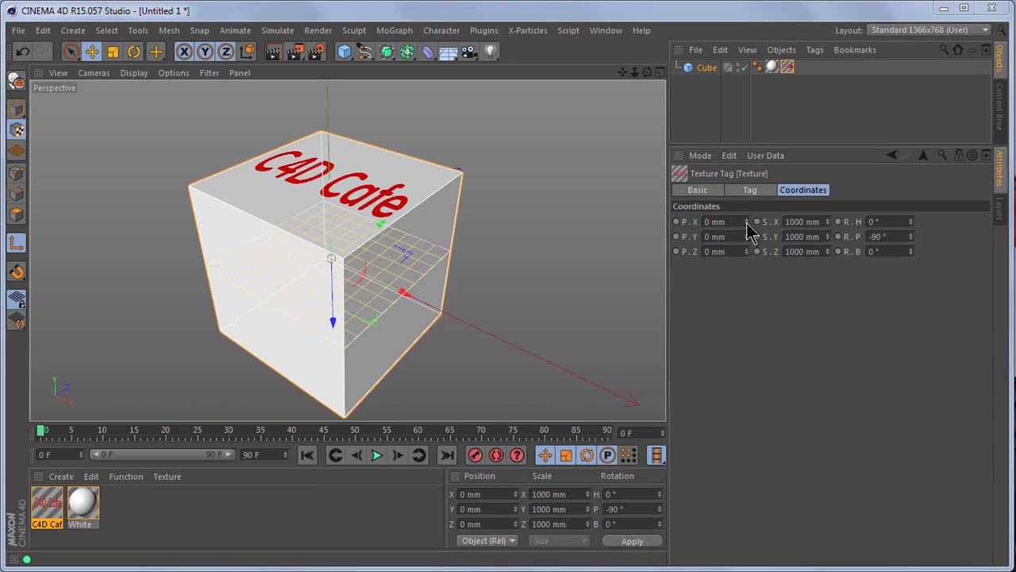
pyautogui.moveTo(746, 224); pyautogui.dragTo(743, 310)
pyautogui.moveTo(742, 147); pyautogui.dragTo(747, 213)
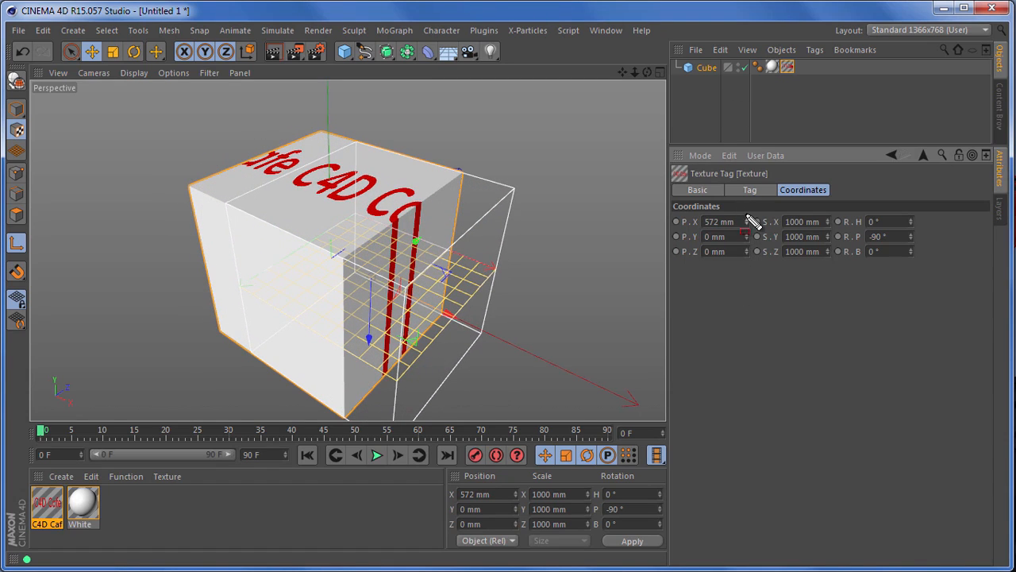
pyautogui.moveTo(738, 209); pyautogui.dragTo(758, 236)
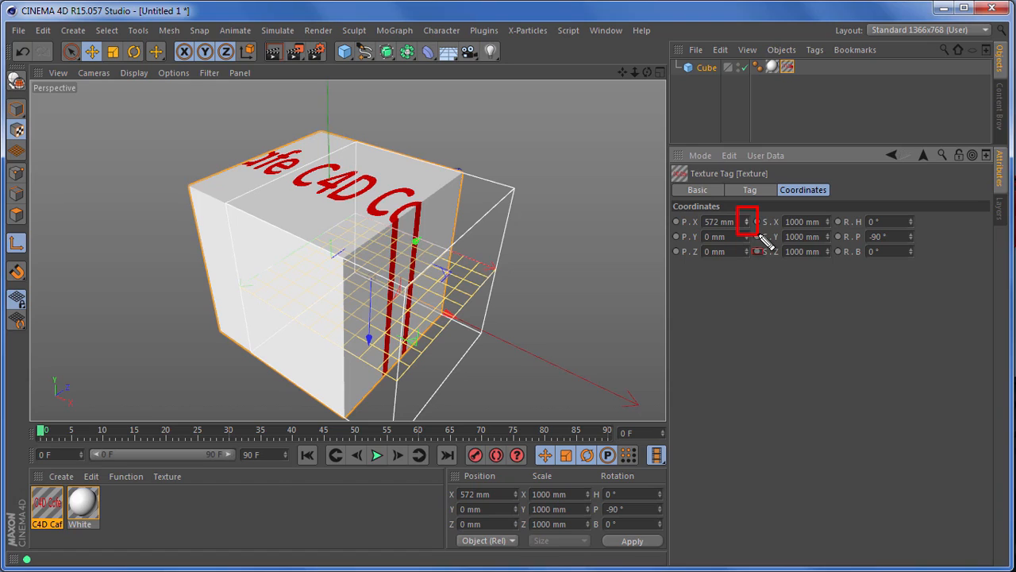
pyautogui.press('Escape')
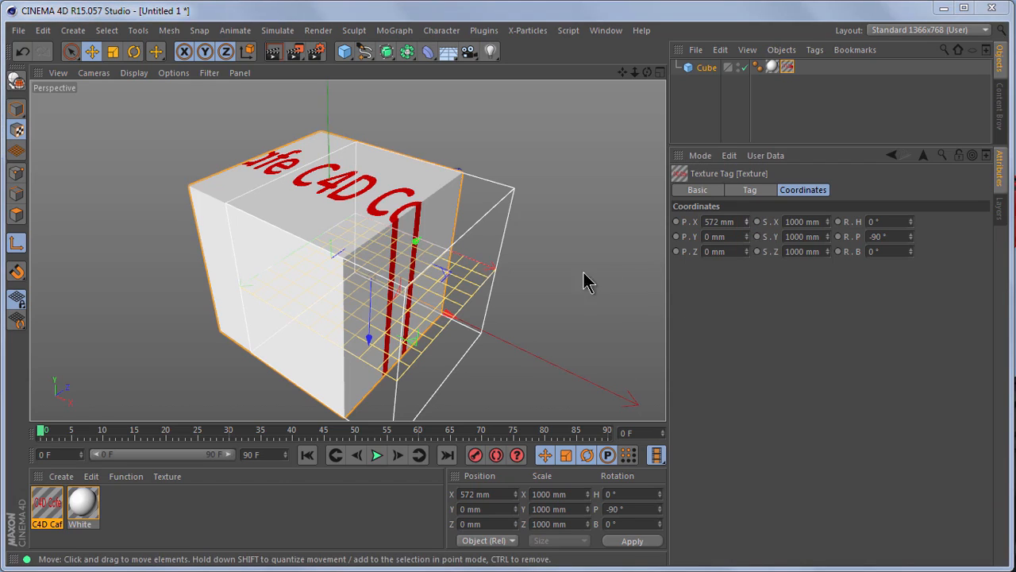
# Move the texture projection above the cube to Y 1800 mm and along its X axis to 672 mm.
pyautogui.moveTo(359, 324)
pyautogui.mouseDown()
pyautogui.moveTo(384, 361)
pyautogui.moveTo(349, 262)
pyautogui.moveTo(353, 231)
pyautogui.moveTo(375, 201)
pyautogui.mouseUp()
pyautogui.press('Escape')
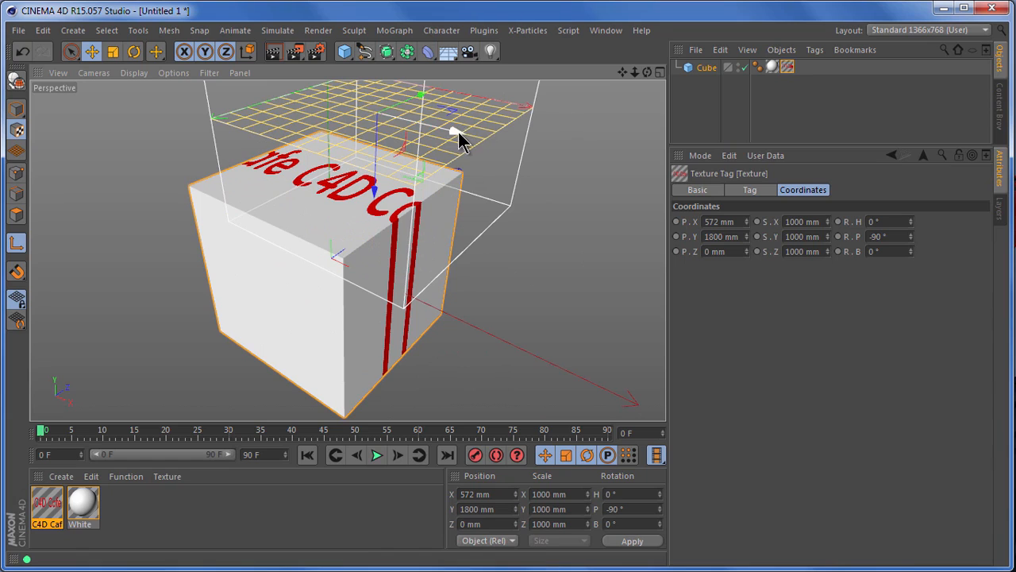
pyautogui.moveTo(623, 73); pyautogui.dragTo(544, 158)
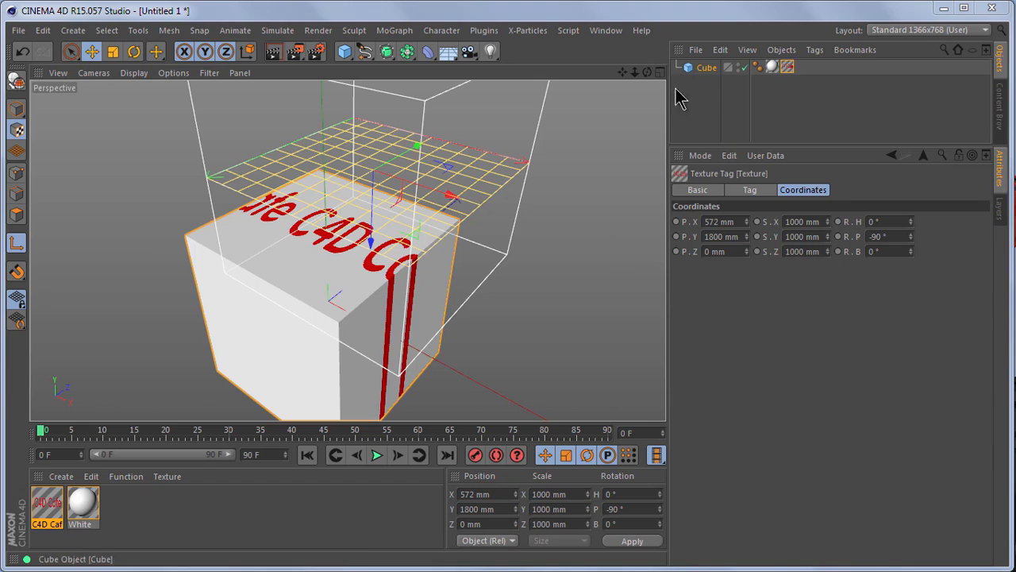
pyautogui.moveTo(452, 195); pyautogui.dragTo(516, 219)
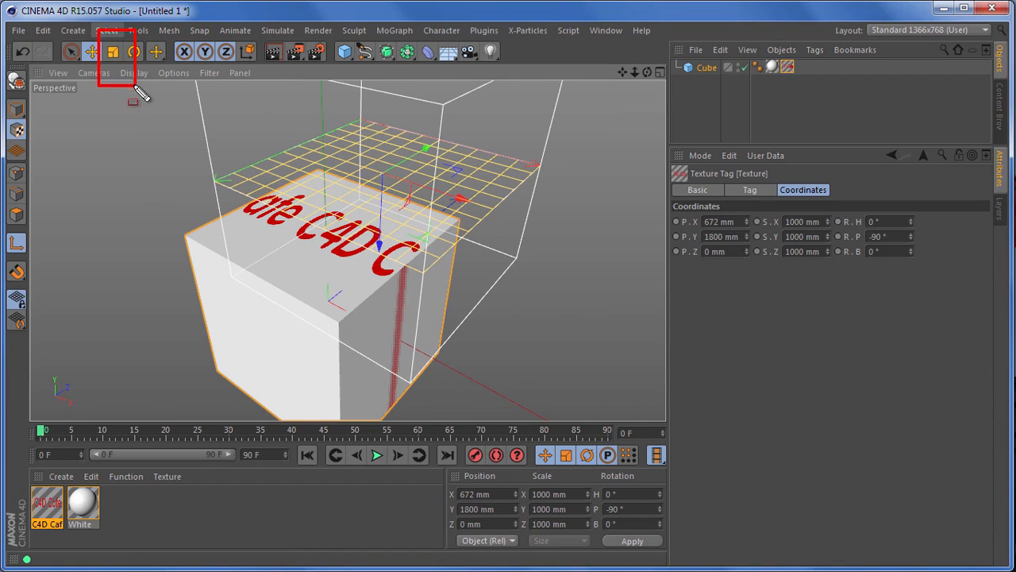
# Scale the texture projection to 500 mm along X and turn off tiling in its texture tag.
pyautogui.click(112, 52)
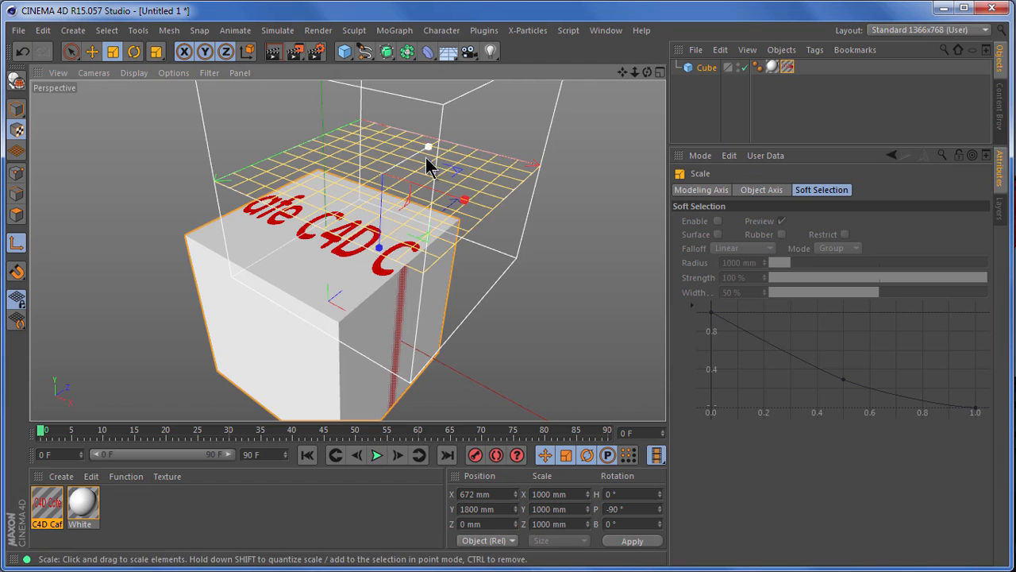
pyautogui.moveTo(463, 199); pyautogui.dragTo(423, 205)
pyautogui.click(787, 67)
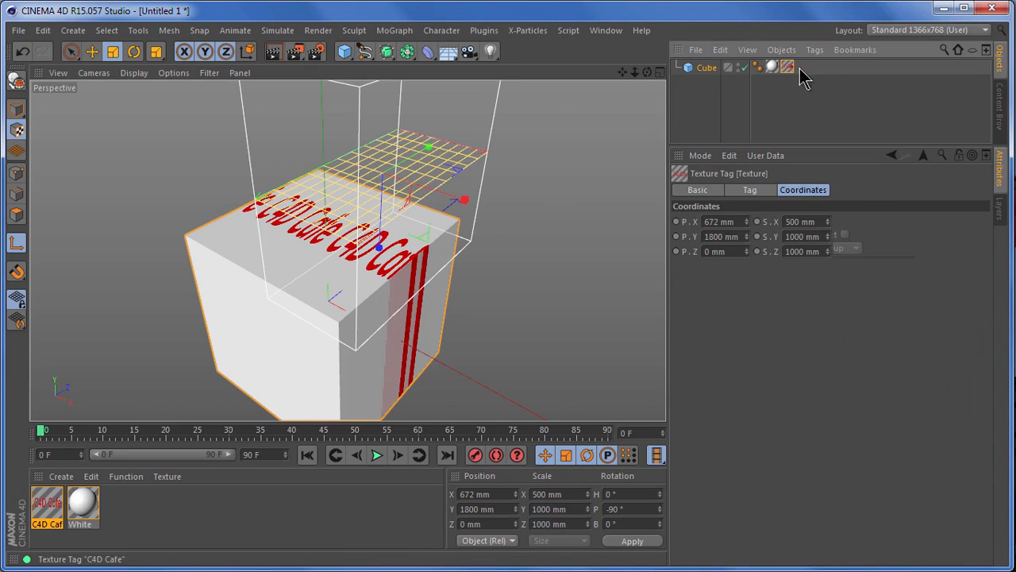
pyautogui.click(756, 195)
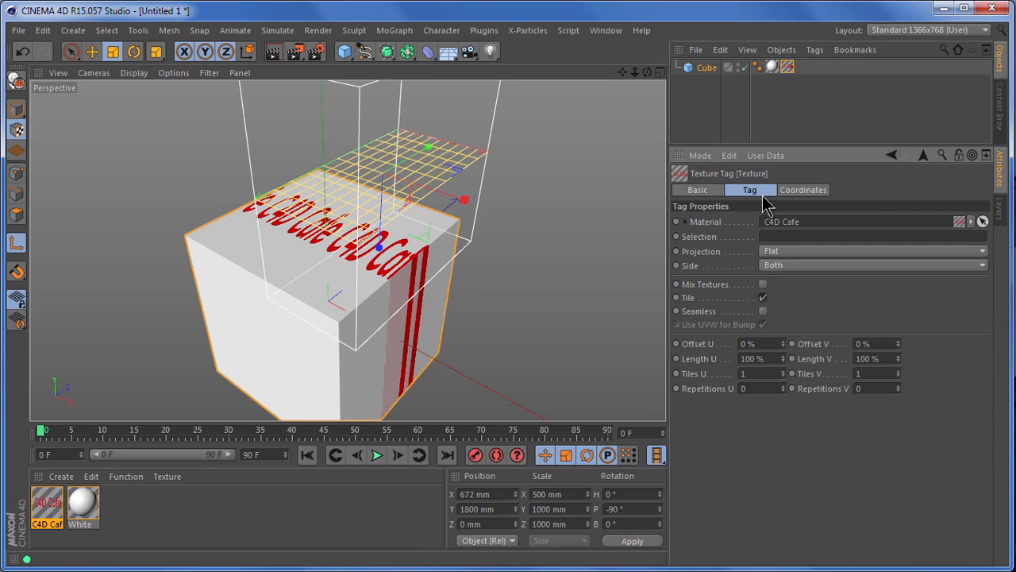
pyautogui.click(763, 298)
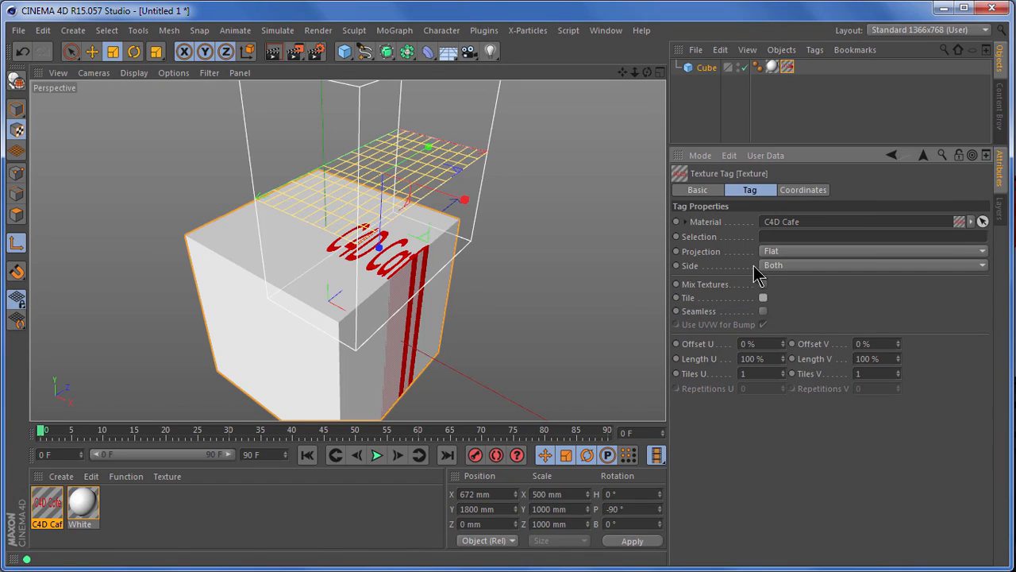
# Move the texture projection to X -228 mm and Z -600 mm so the text lies on the cube's top face.
pyautogui.click(92, 51)
pyautogui.moveTo(467, 204); pyautogui.dragTo(411, 177)
pyautogui.moveTo(383, 131); pyautogui.dragTo(341, 151)
pyautogui.keyDown('alt'); pyautogui.moveTo(204, 226); pyautogui.dragTo(223, 229, button='right'); pyautogui.keyUp('alt')
pyautogui.moveTo(431, 171); pyautogui.dragTo(370, 139)
# Scale the texture projection to 550 mm in X and 300 mm in Y.
pyautogui.press('t')
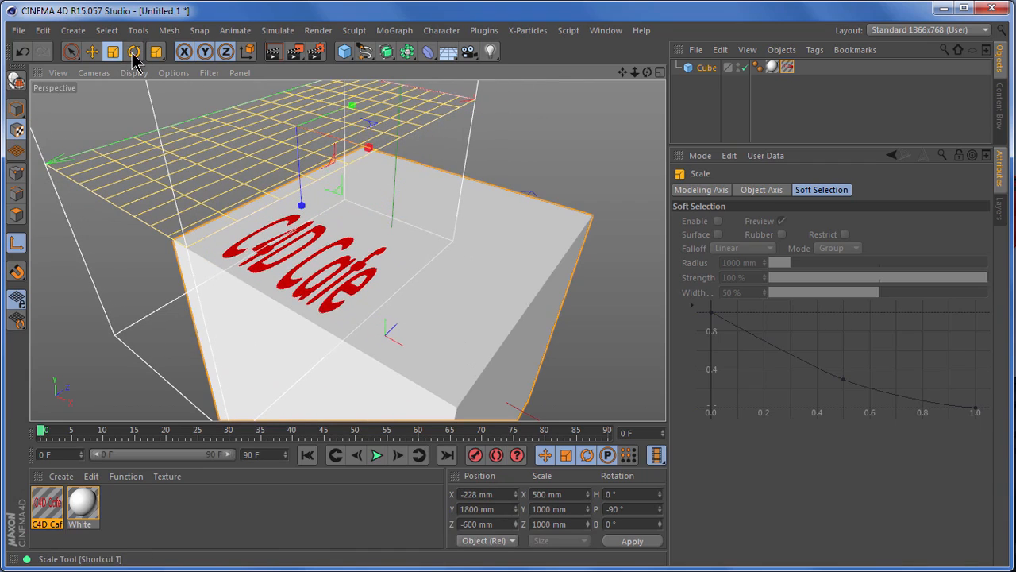
pyautogui.moveTo(351, 111); pyautogui.dragTo(374, 158)
pyautogui.moveTo(352, 108); pyautogui.dragTo(330, 109)
# Move the texture projection across the top face and over the cube's front edge, to X -338 mm and Z -990 mm.
pyautogui.click(92, 51)
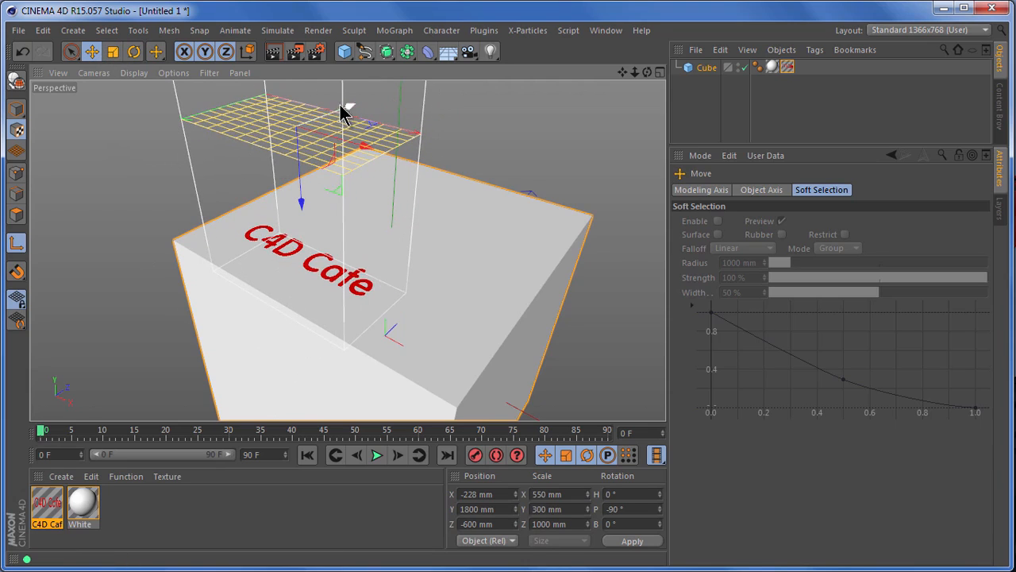
pyautogui.moveTo(354, 111); pyautogui.dragTo(715, 403)
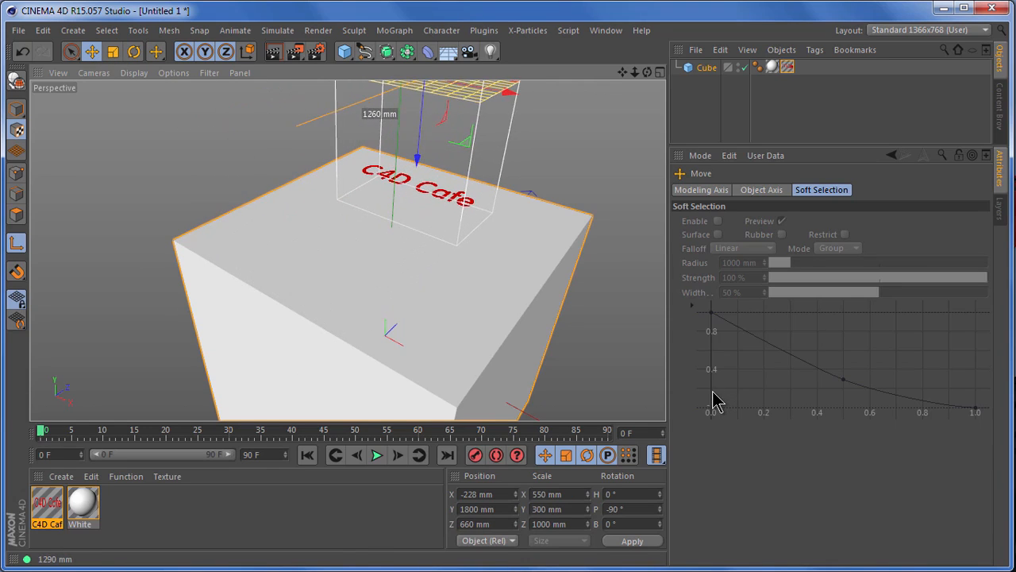
pyautogui.moveTo(509, 98); pyautogui.dragTo(484, 86)
pyautogui.moveTo(622, 73); pyautogui.dragTo(666, 393)
pyautogui.moveTo(446, 92); pyautogui.dragTo(262, 167)
pyautogui.moveTo(623, 72); pyautogui.dragTo(666, 393)
pyautogui.moveTo(623, 73); pyautogui.dragTo(667, 399)
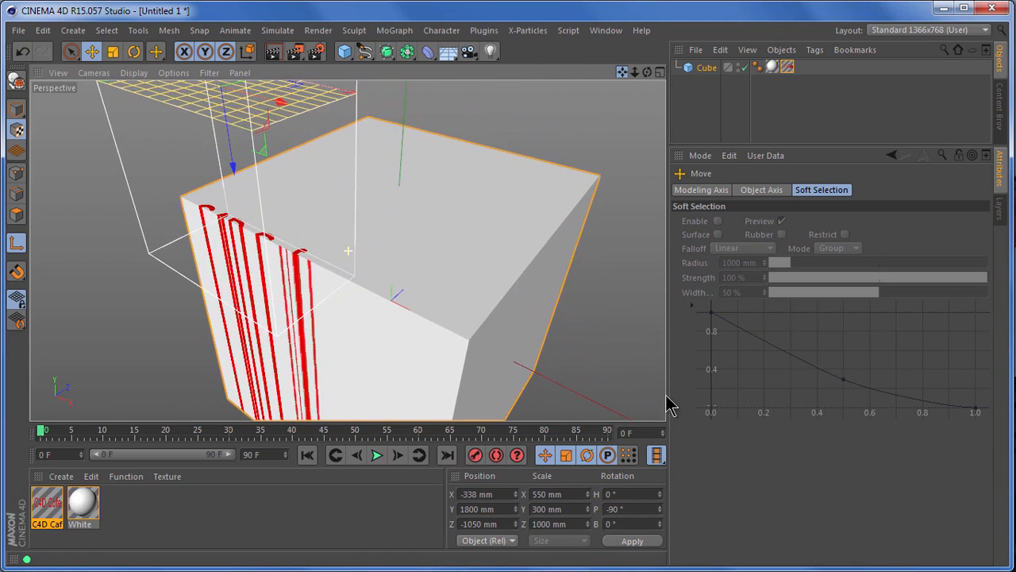
pyautogui.moveTo(624, 73); pyautogui.dragTo(670, 401)
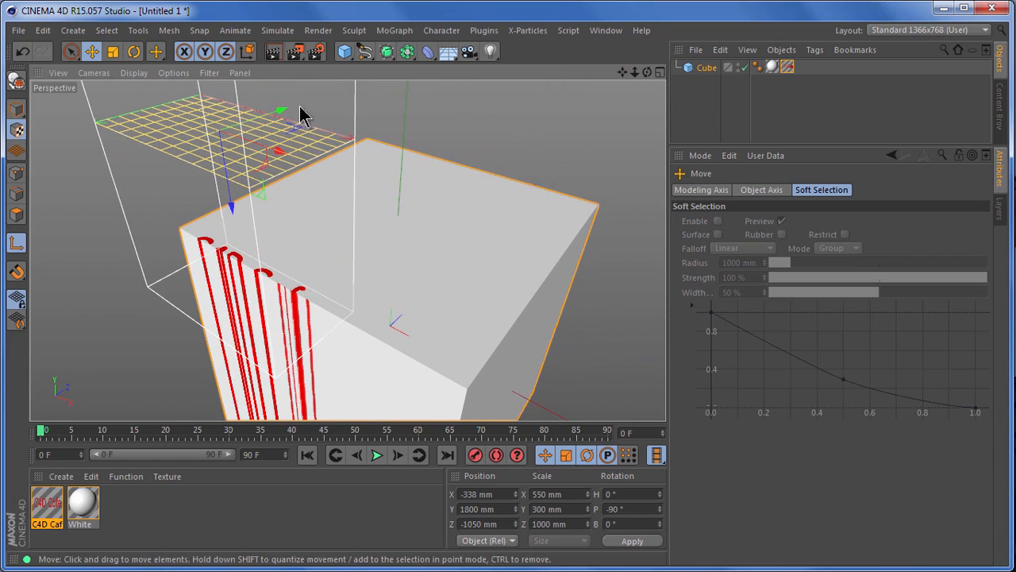
pyautogui.moveTo(284, 111); pyautogui.dragTo(287, 90)
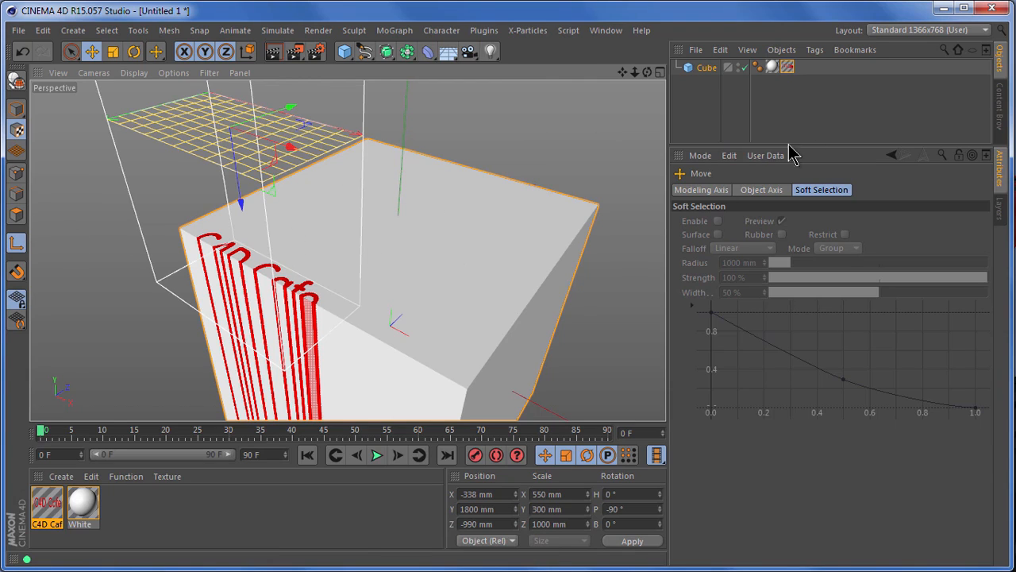
# Show the texture tag's properties and move the projection back over the top face to Z 330 mm.
pyautogui.click(787, 67)
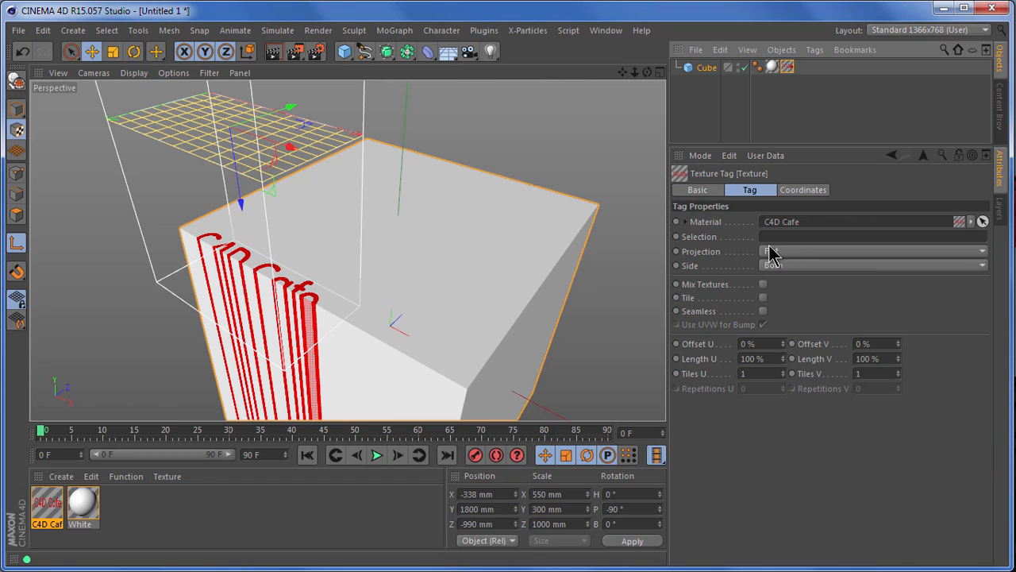
pyautogui.moveTo(704, 222); pyautogui.dragTo(856, 253)
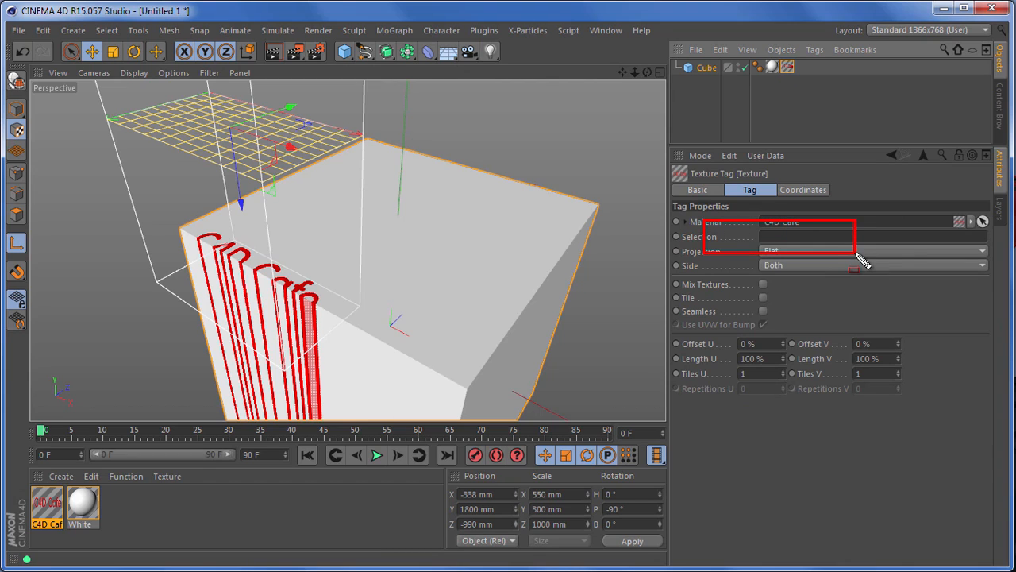
pyautogui.press('Escape')
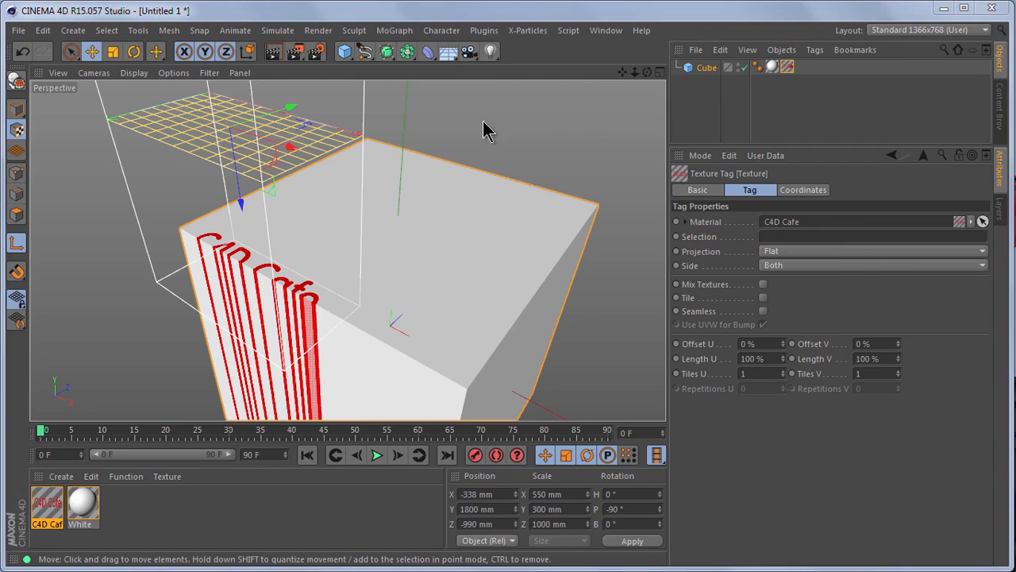
pyautogui.moveTo(292, 107); pyautogui.dragTo(437, 58)
pyautogui.scroll(-2, 300, 311)
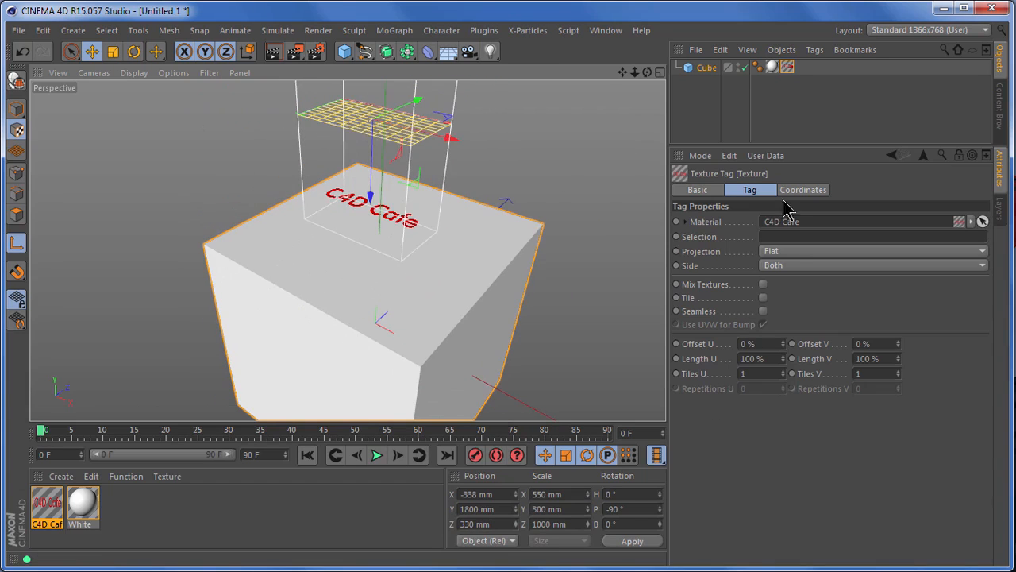
# Show the texture tag's coordinates and fit the C4D Cafe texture to the cube with Fit to Object.
pyautogui.click(814, 191)
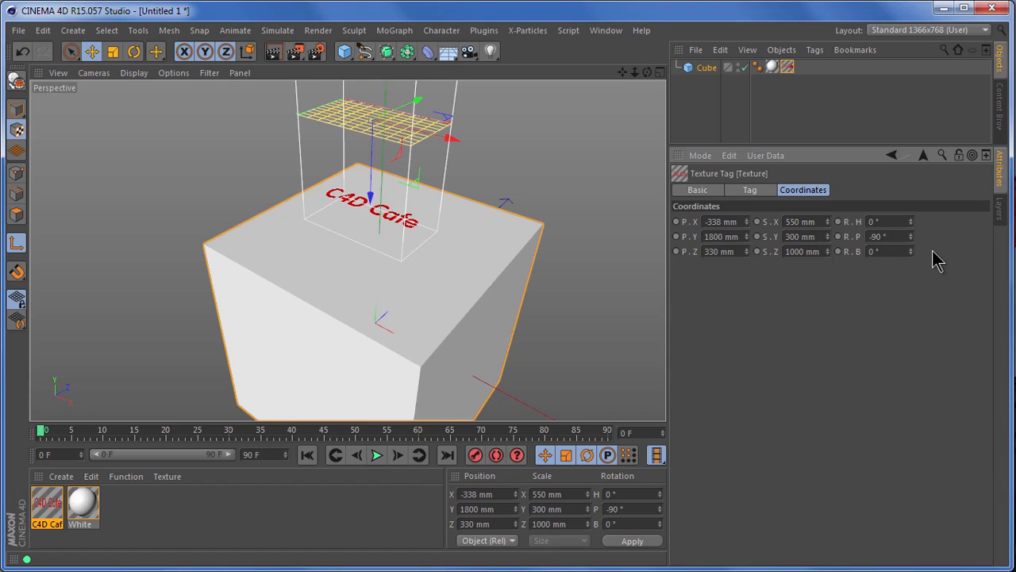
pyautogui.moveTo(620, 73); pyautogui.dragTo(597, 88)
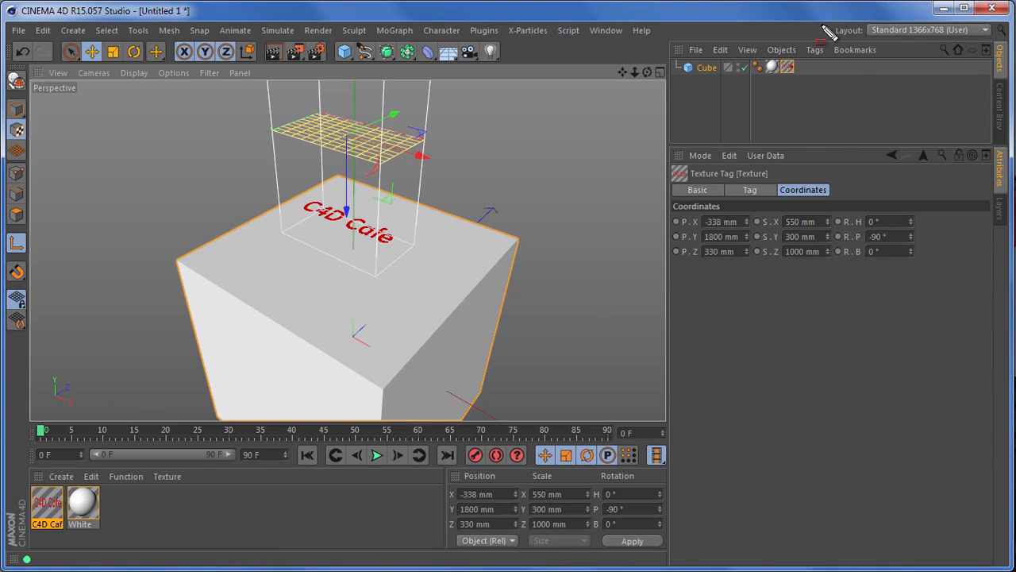
pyautogui.click(815, 51)
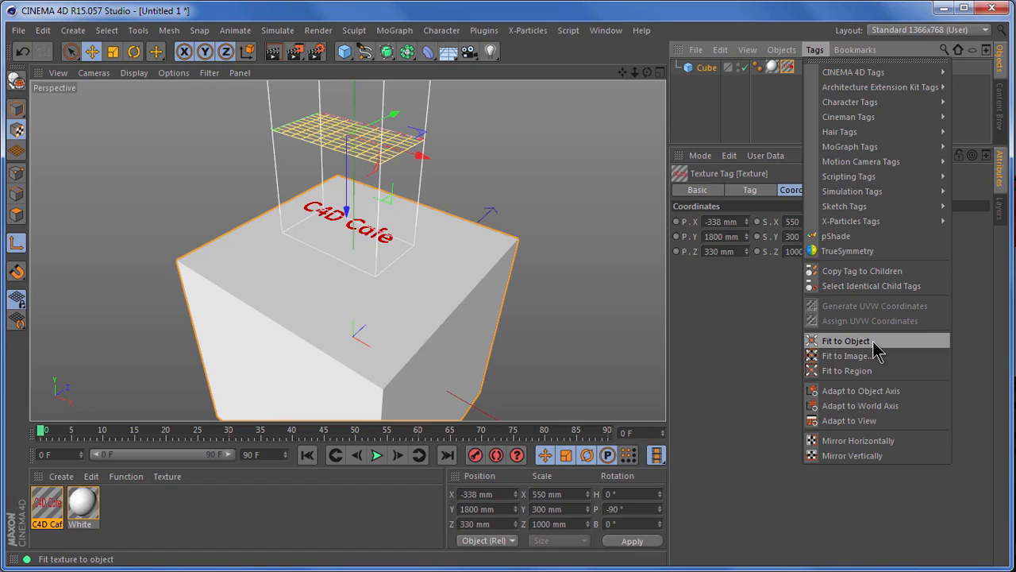
pyautogui.click(846, 341)
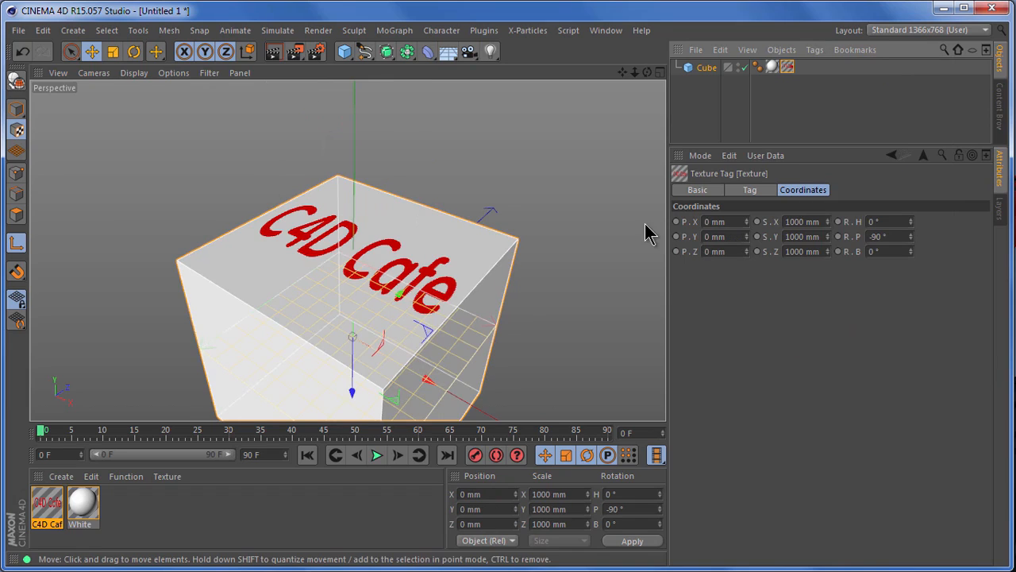
# Fit the C4D Cafe texture projection to the proportions of the c4dcafetransparent image with Fit to Image.
pyautogui.scroll(-3, 648, 229)
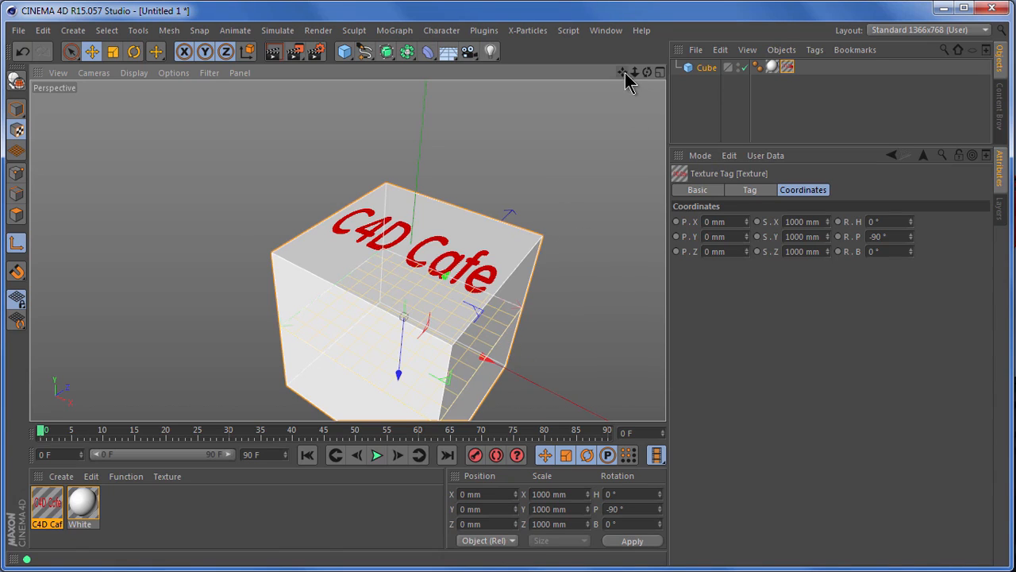
pyautogui.moveTo(624, 72); pyautogui.dragTo(667, 397)
pyautogui.moveTo(663, 196)
pyautogui.mouseDown()
pyautogui.moveTo(794, 256)
pyautogui.moveTo(932, 272)
pyautogui.mouseUp()
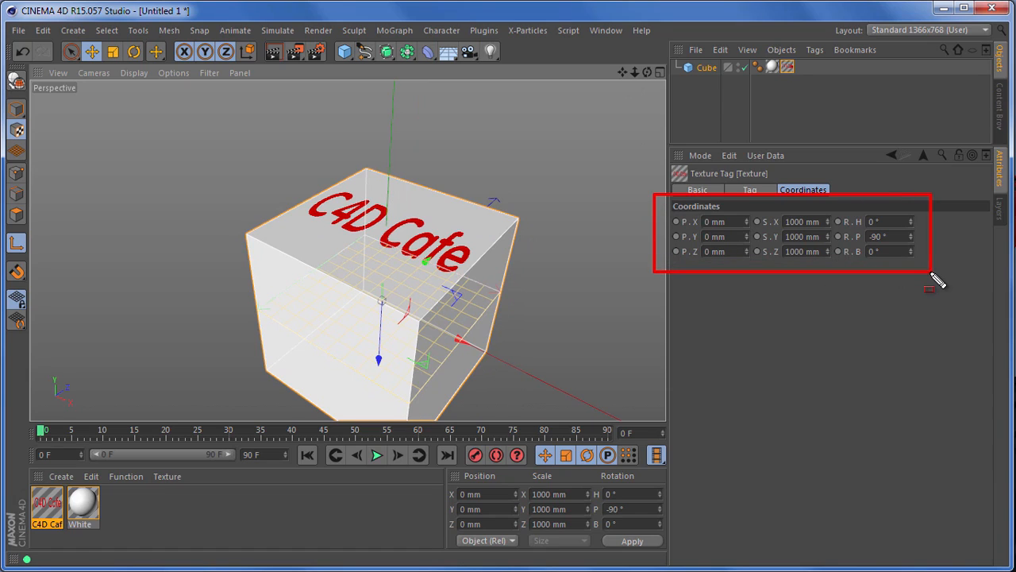
pyautogui.press('Escape')
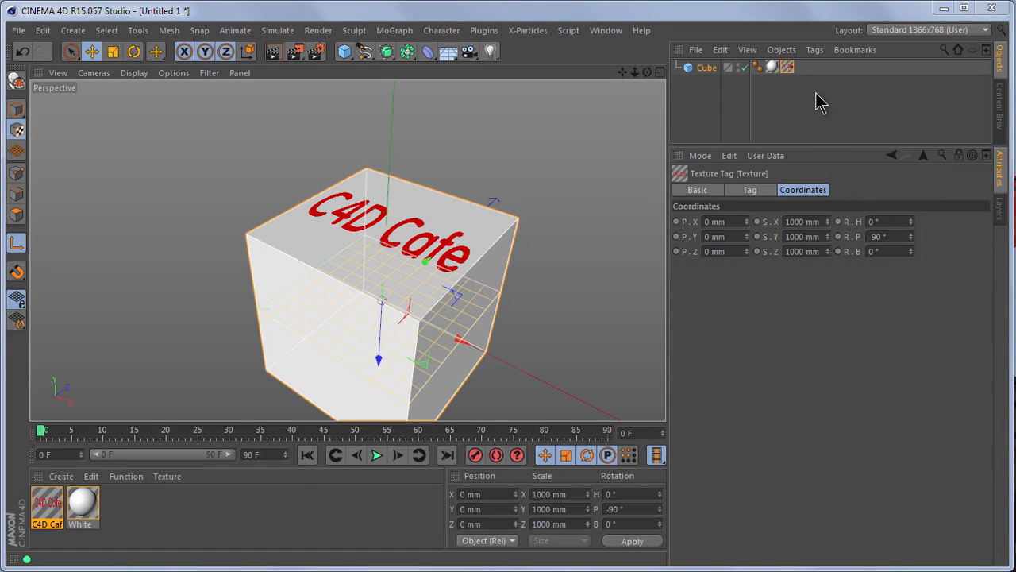
pyautogui.click(814, 50)
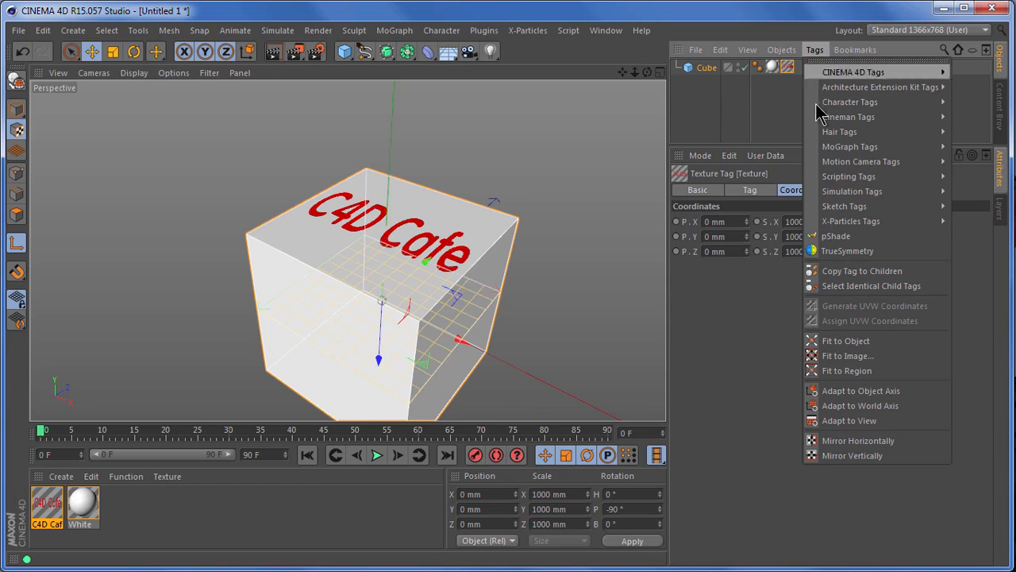
pyautogui.click(849, 355)
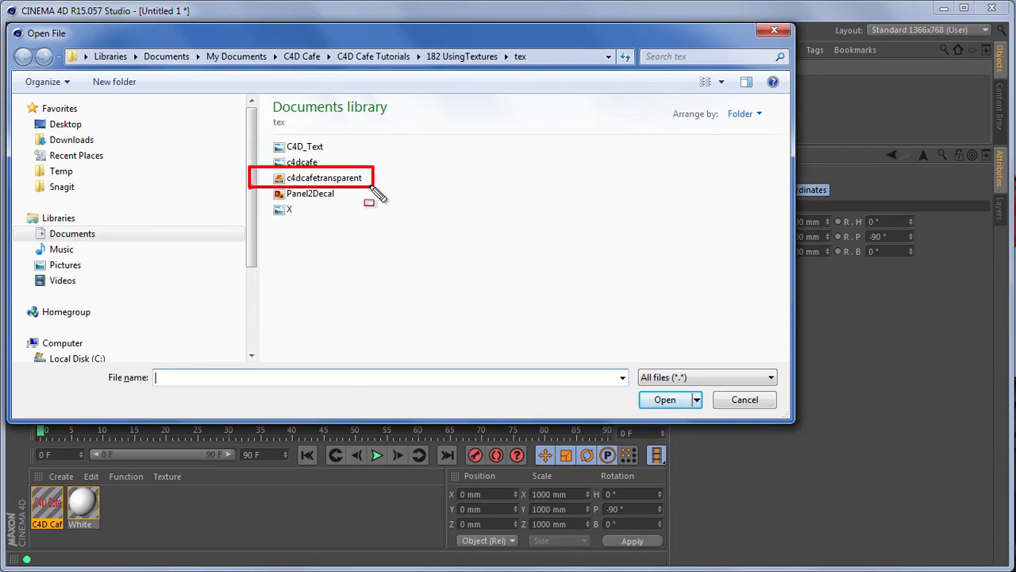
pyautogui.click(337, 184)
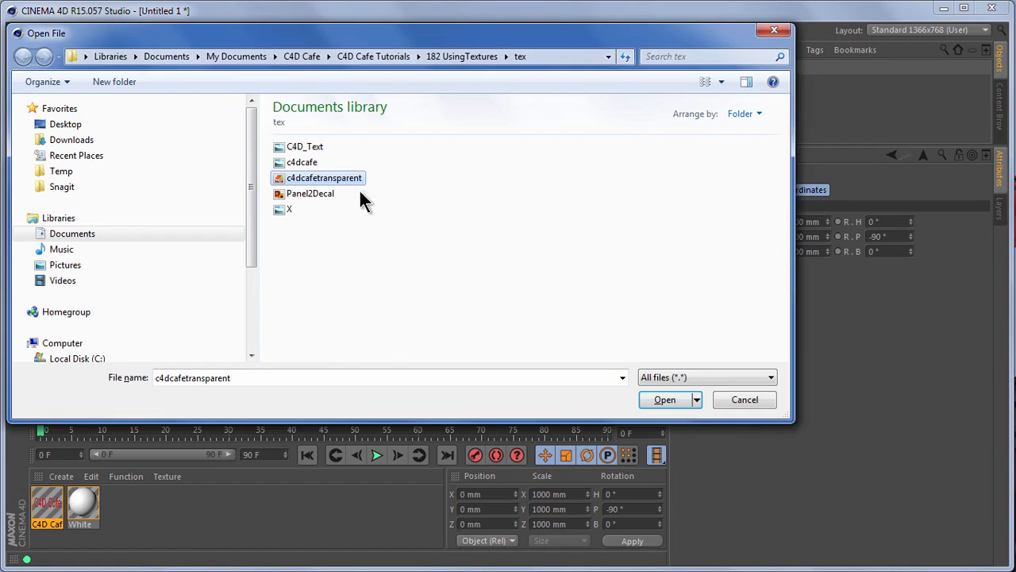
pyautogui.click(665, 400)
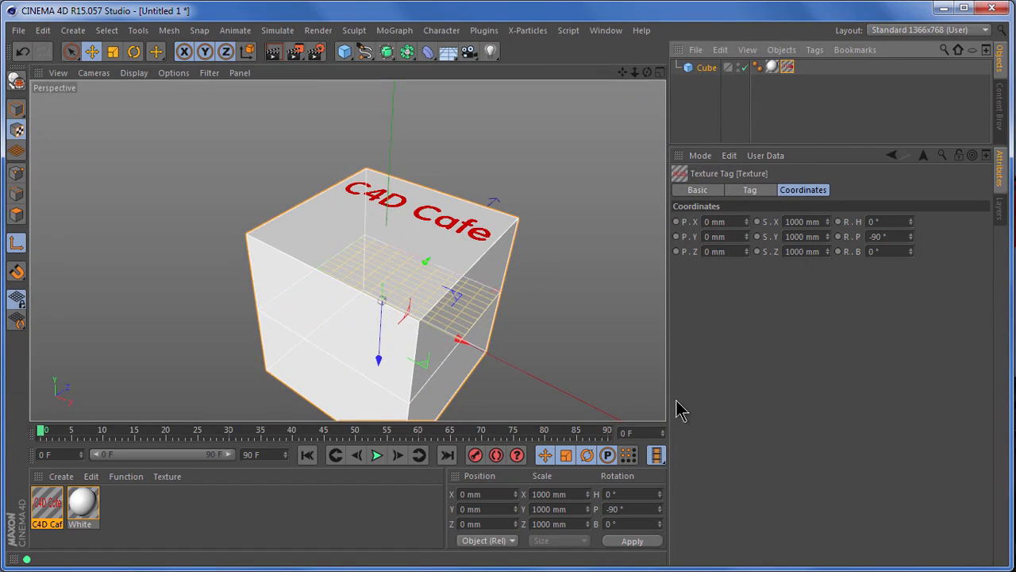
# Show the texture tag's properties and examine its Length V and Tiles V values.
pyautogui.moveTo(647, 72); pyautogui.dragTo(667, 400)
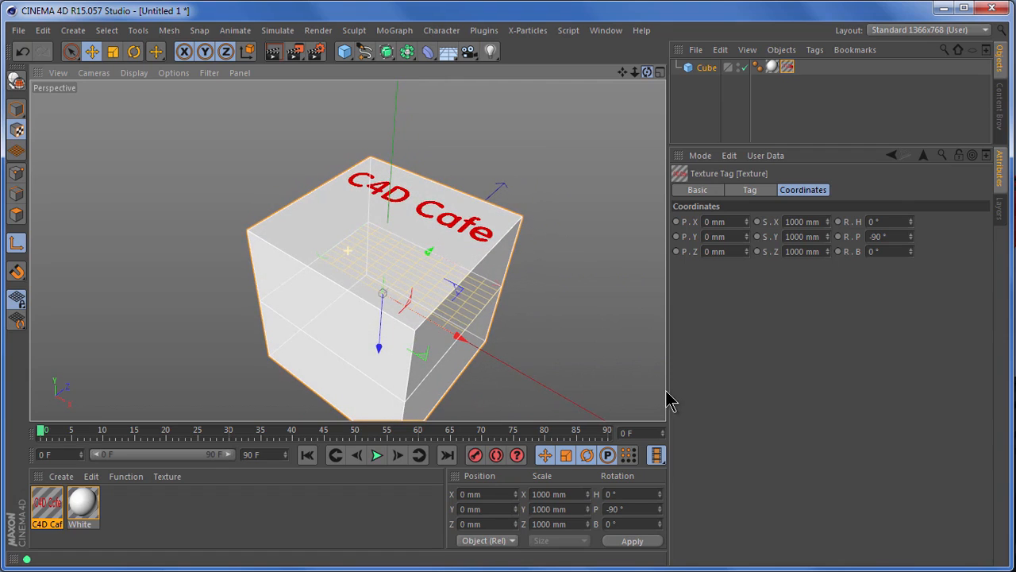
pyautogui.click(751, 191)
pyautogui.hotkey('ctrl', 'shift', 'd')
pyautogui.moveTo(792, 349)
pyautogui.mouseDown()
pyautogui.moveTo(823, 377)
pyautogui.moveTo(910, 386)
pyautogui.mouseUp()
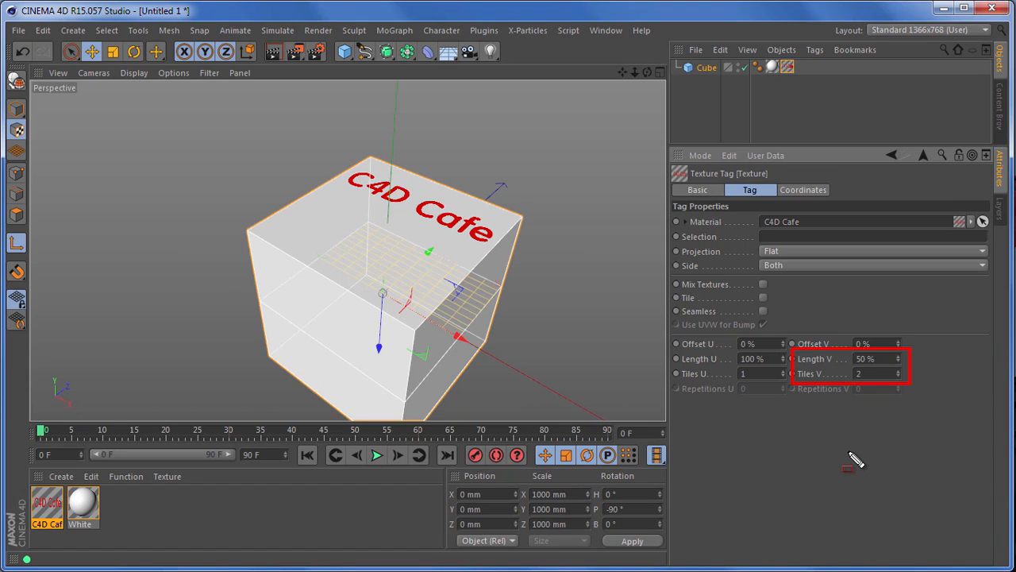
pyautogui.press('Escape')
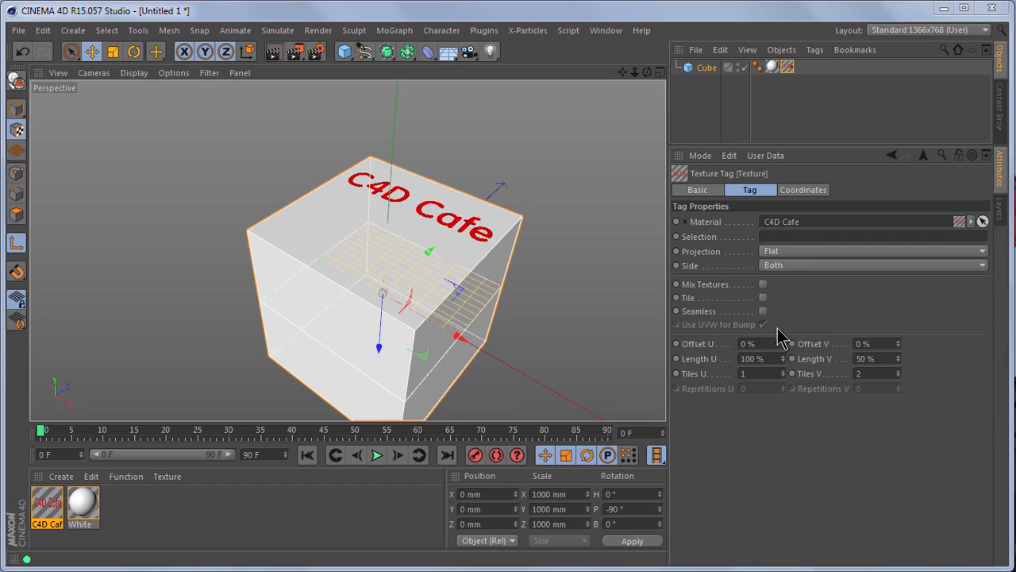
# Try Fit to Region with a rectangle around the cube's upper part, check the tag's coordinates, and undo the fit.
pyautogui.click(814, 50)
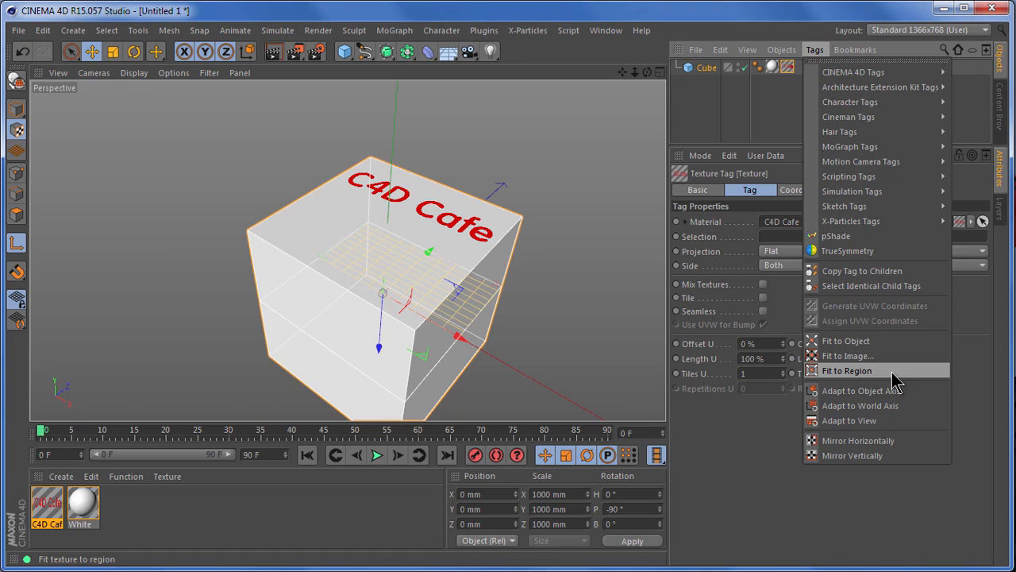
pyautogui.click(846, 371)
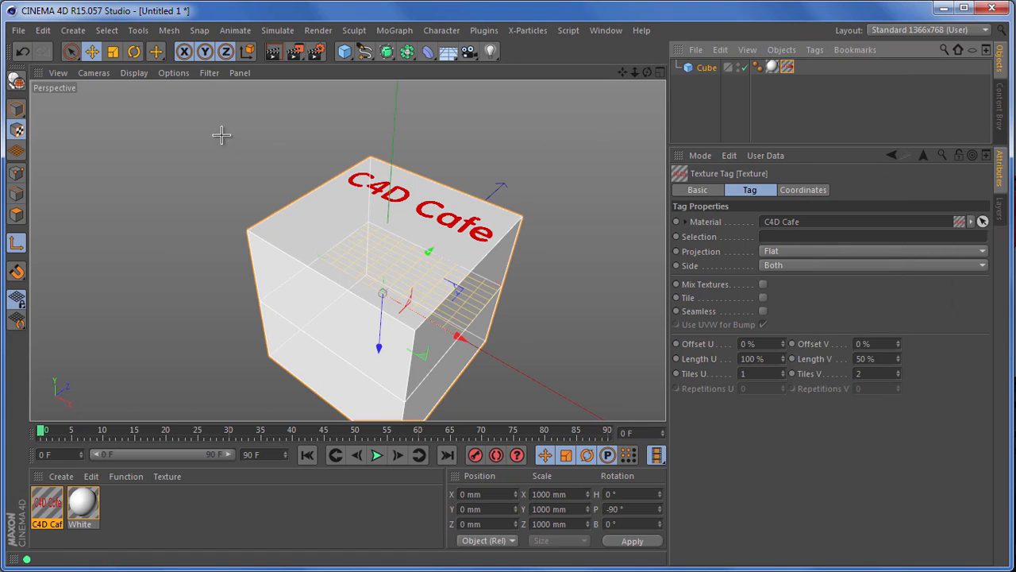
pyautogui.moveTo(207, 112); pyautogui.dragTo(524, 343)
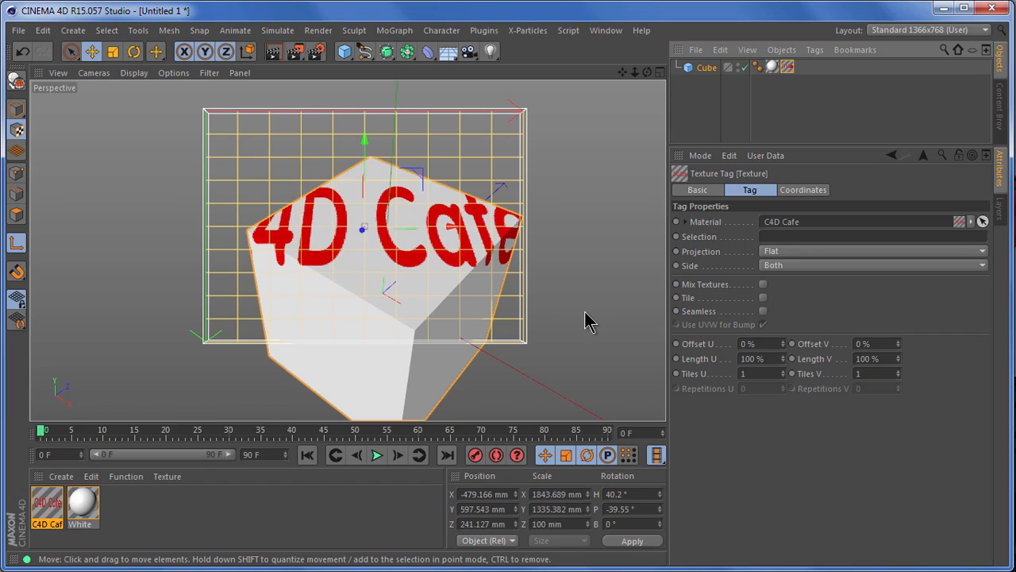
pyautogui.click(807, 193)
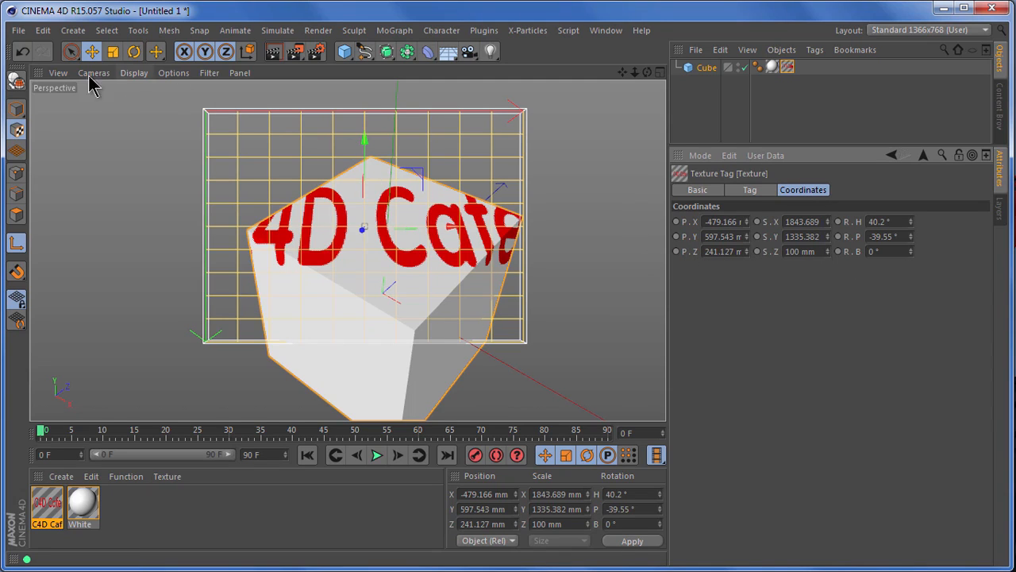
pyautogui.click(22, 51)
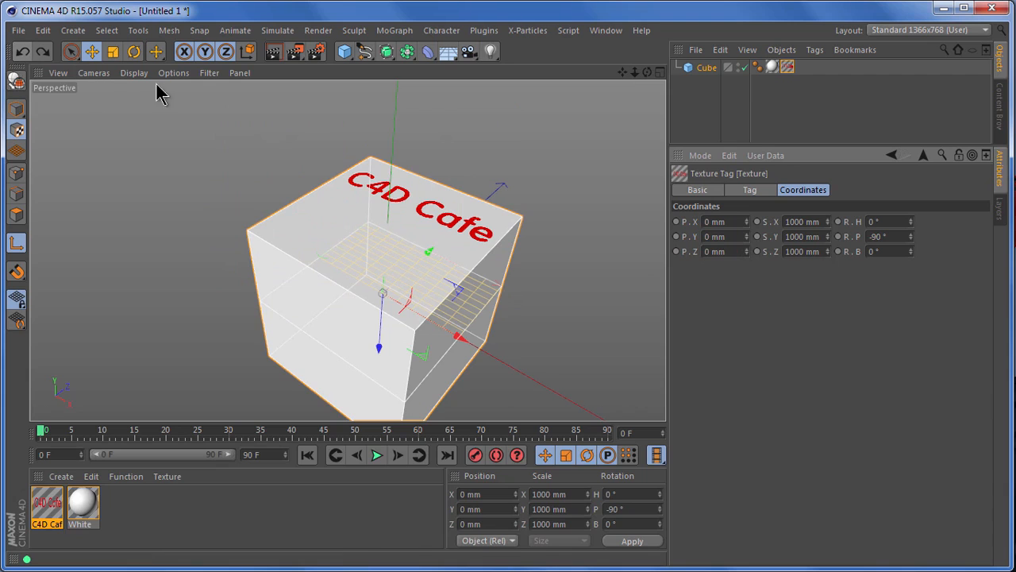
# Run Fit to Image again on the texture tag using the c4dcafetransparent image file.
pyautogui.moveTo(647, 72); pyautogui.dragTo(670, 402)
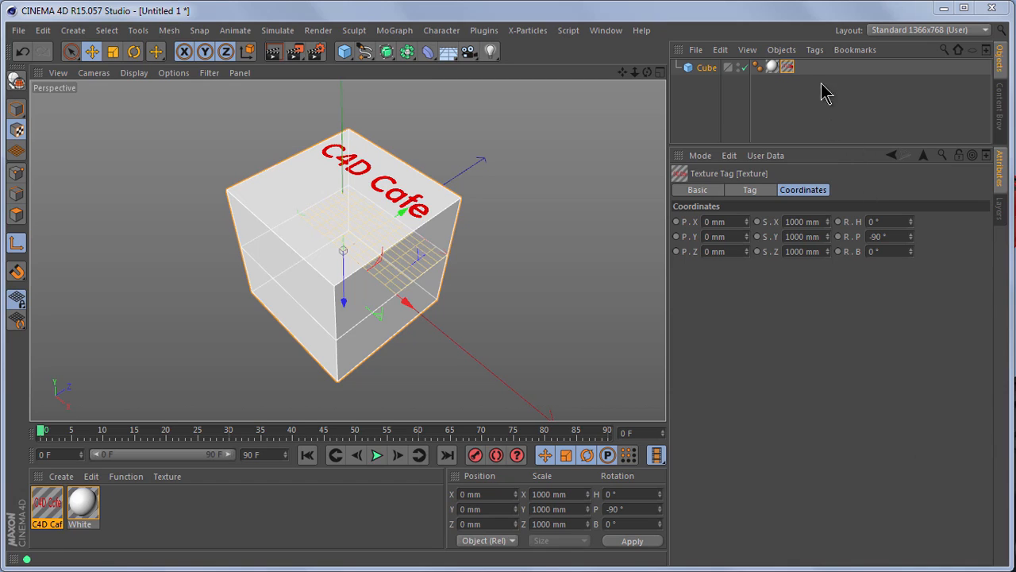
pyautogui.click(817, 52)
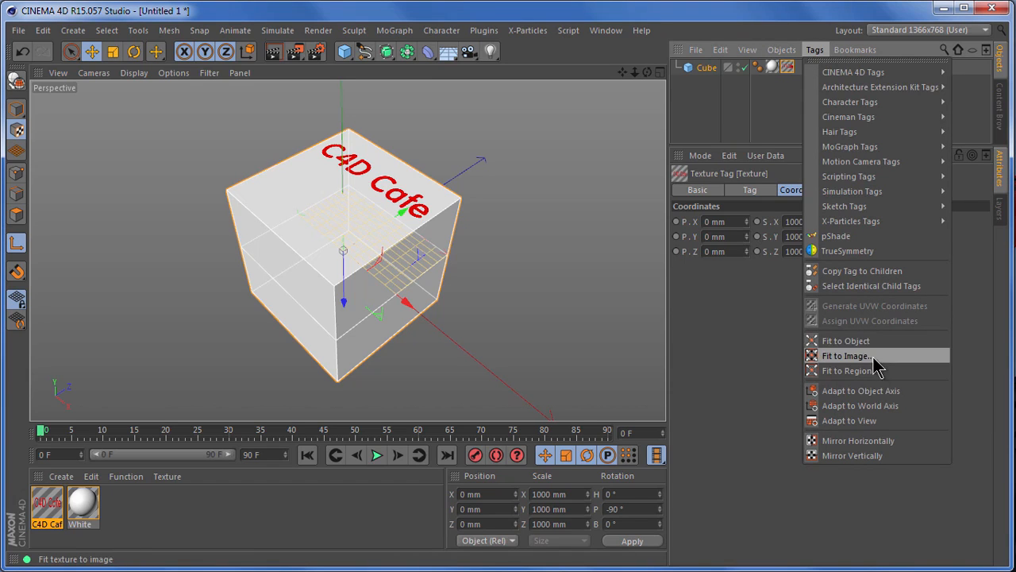
pyautogui.click(848, 355)
pyautogui.click(350, 177)
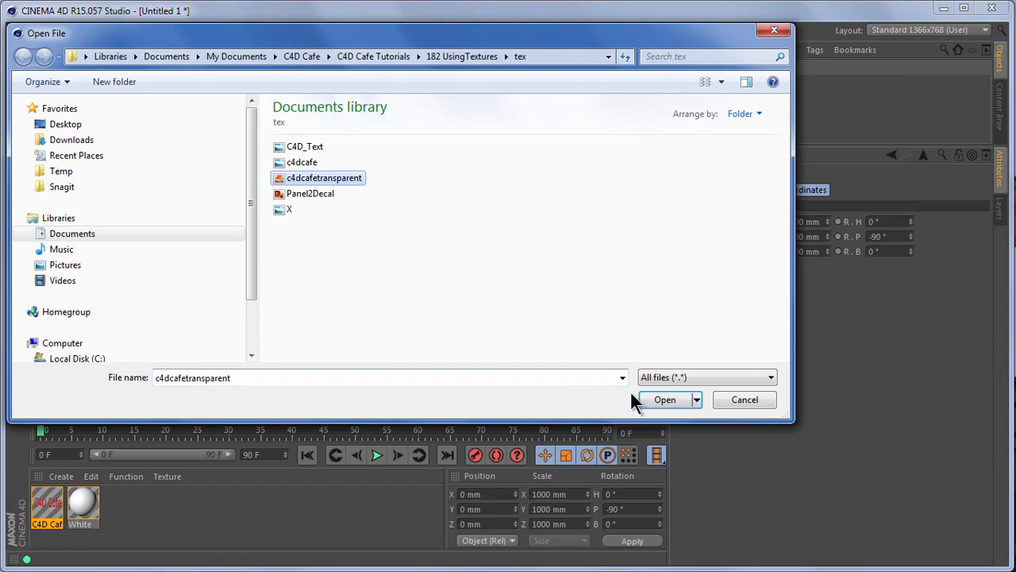
pyautogui.click(666, 401)
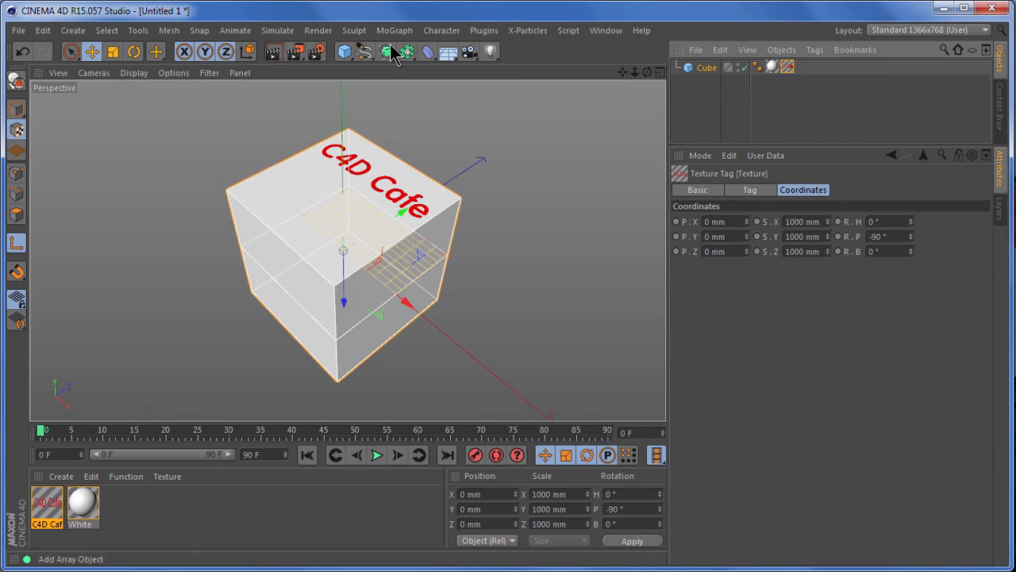
# Move the texture projection straight up above the cube to about Y 2312 mm.
pyautogui.click(113, 55)
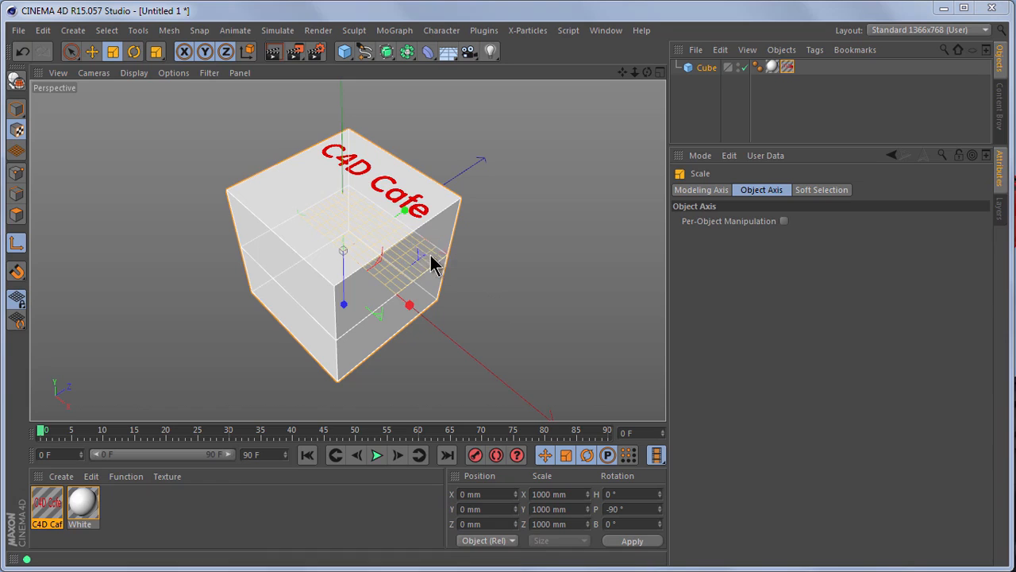
pyautogui.click(92, 52)
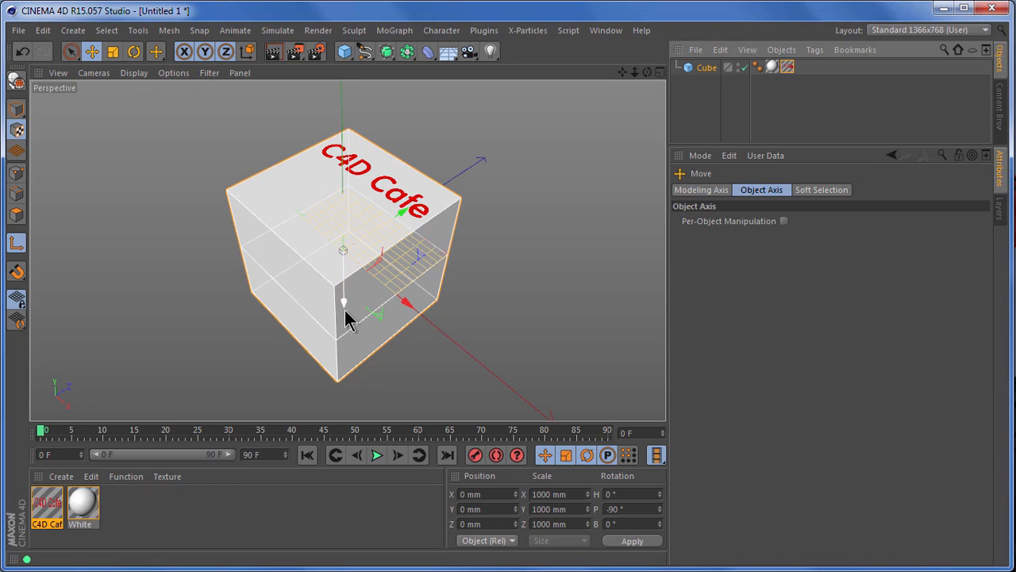
pyautogui.moveTo(342, 302); pyautogui.dragTo(322, 215)
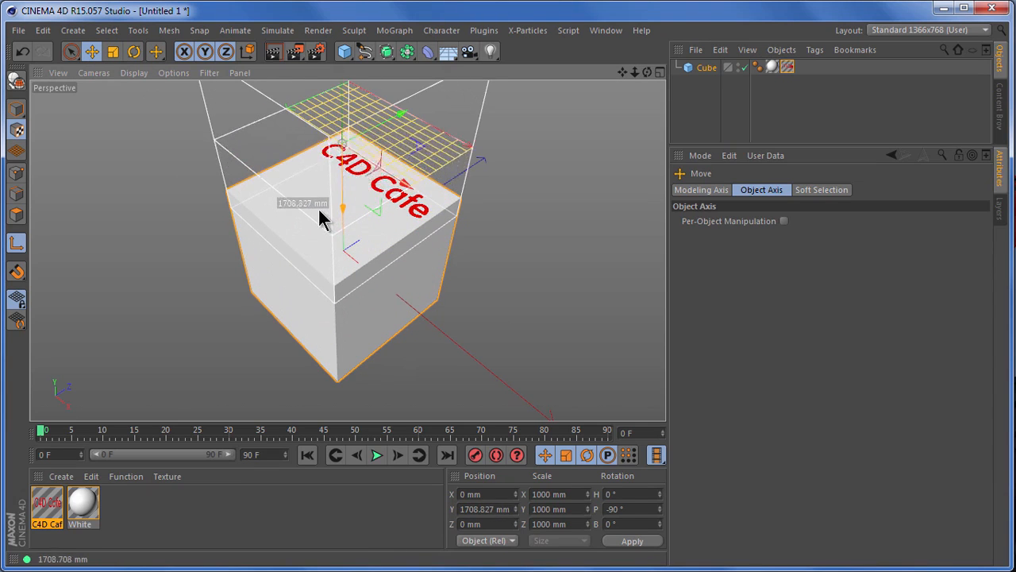
pyautogui.moveTo(622, 73); pyautogui.dragTo(665, 391)
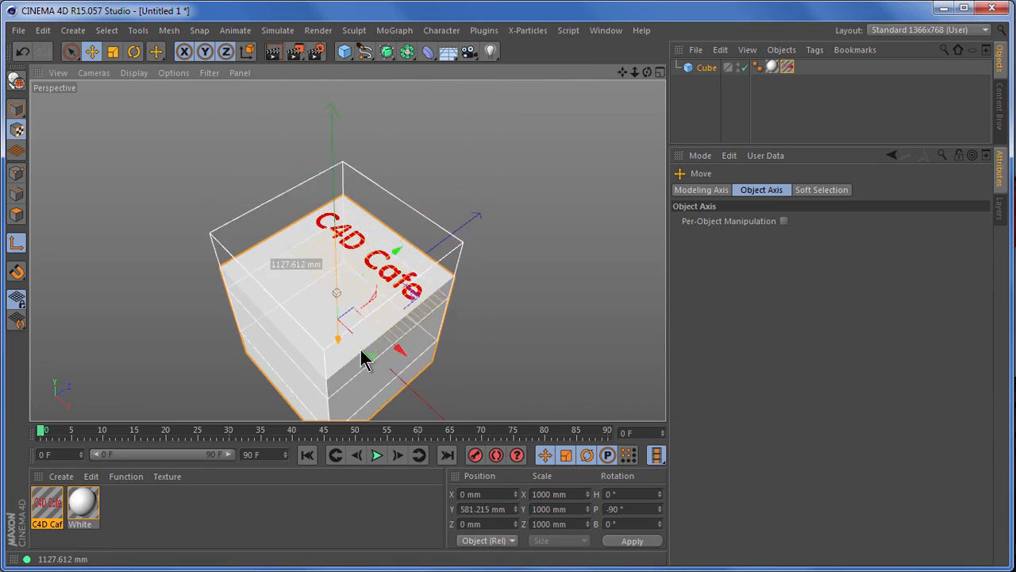
pyautogui.moveTo(337, 289); pyautogui.dragTo(327, 242)
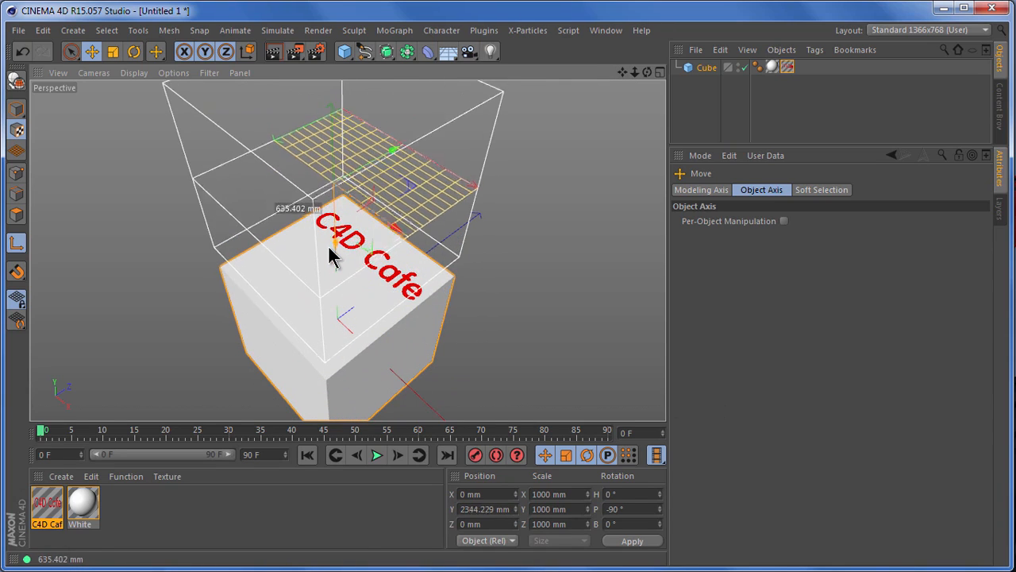
# Scale the projection to about 346 mm in X and Y and move it to about X -433 mm, Z 420 mm.
pyautogui.click(114, 53)
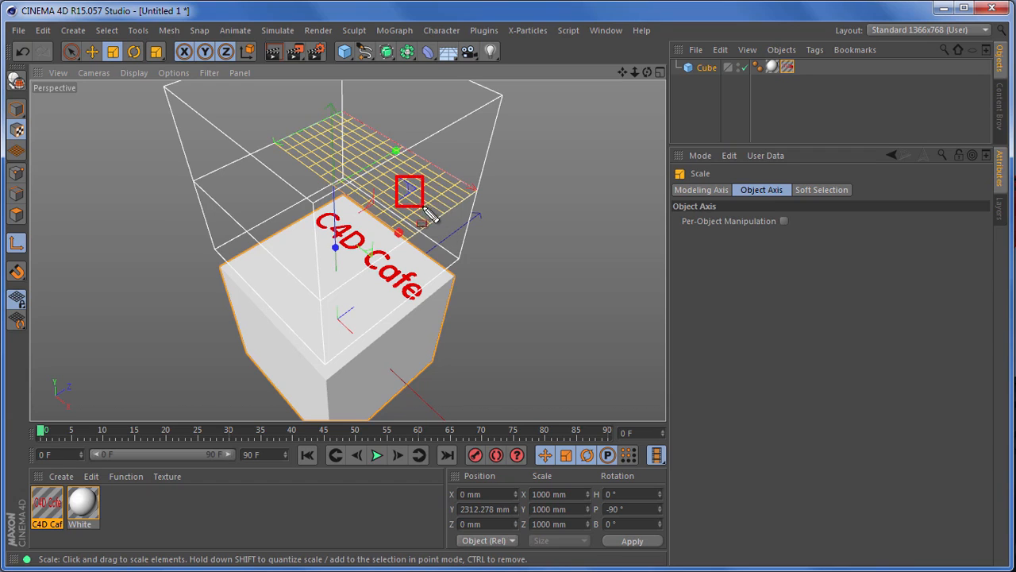
pyautogui.moveTo(411, 189); pyautogui.dragTo(361, 204)
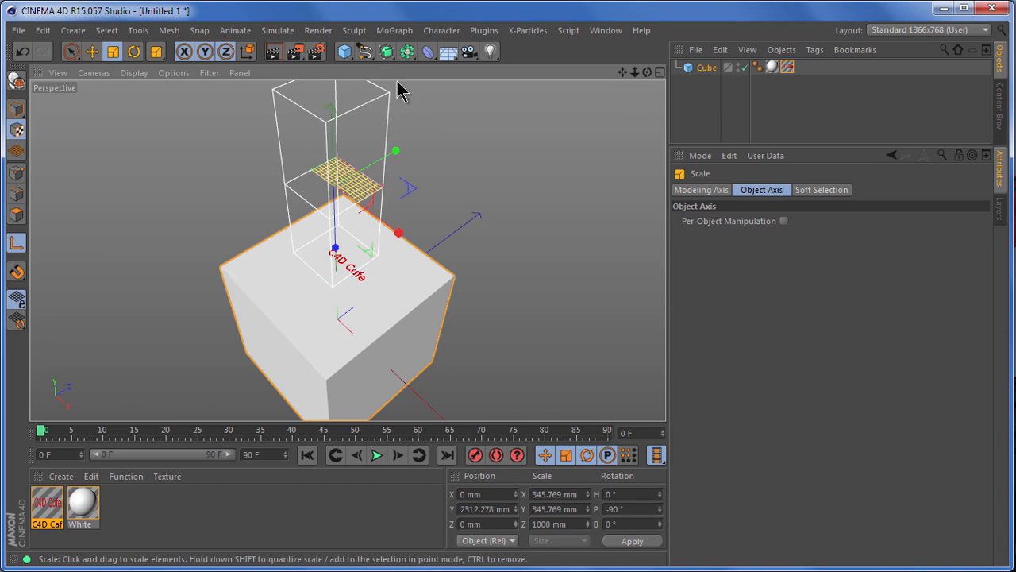
pyautogui.click(92, 50)
pyautogui.moveTo(392, 154); pyautogui.dragTo(426, 140)
pyautogui.moveTo(435, 214); pyautogui.dragTo(407, 191)
pyautogui.scroll(1, 400, 242)
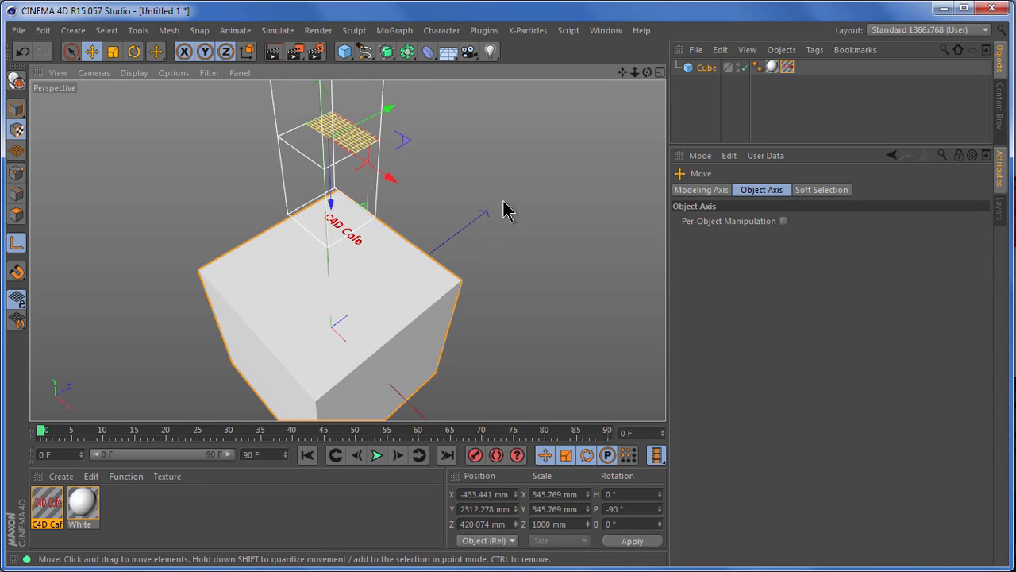
# View the cube from underneath and render the active view to check the text on its underside.
pyautogui.moveTo(648, 72); pyautogui.dragTo(667, 397)
pyautogui.moveTo(632, 77)
pyautogui.mouseDown()
pyautogui.moveTo(669, 402)
pyautogui.moveTo(632, 80)
pyautogui.mouseUp()
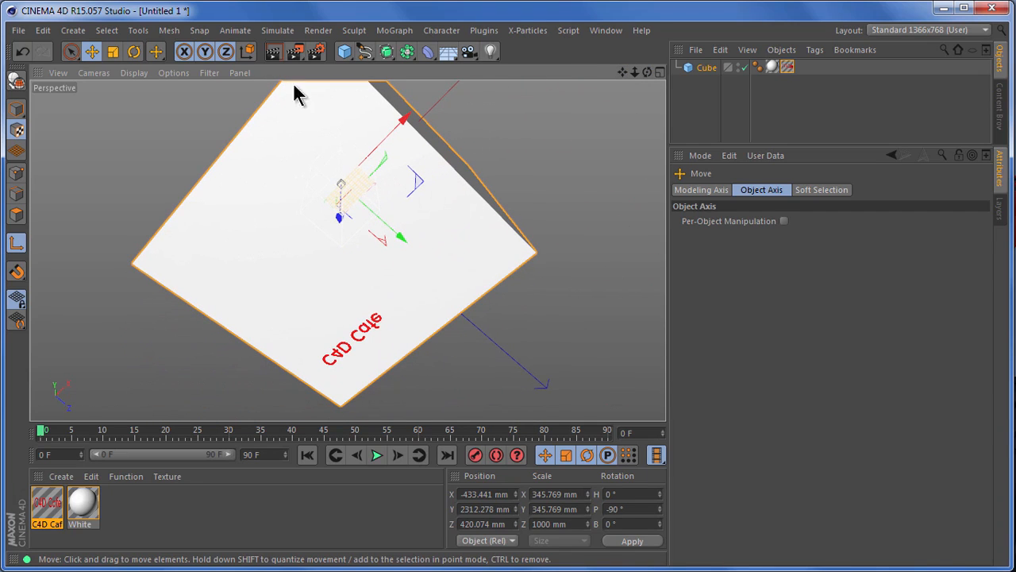
pyautogui.click(274, 54)
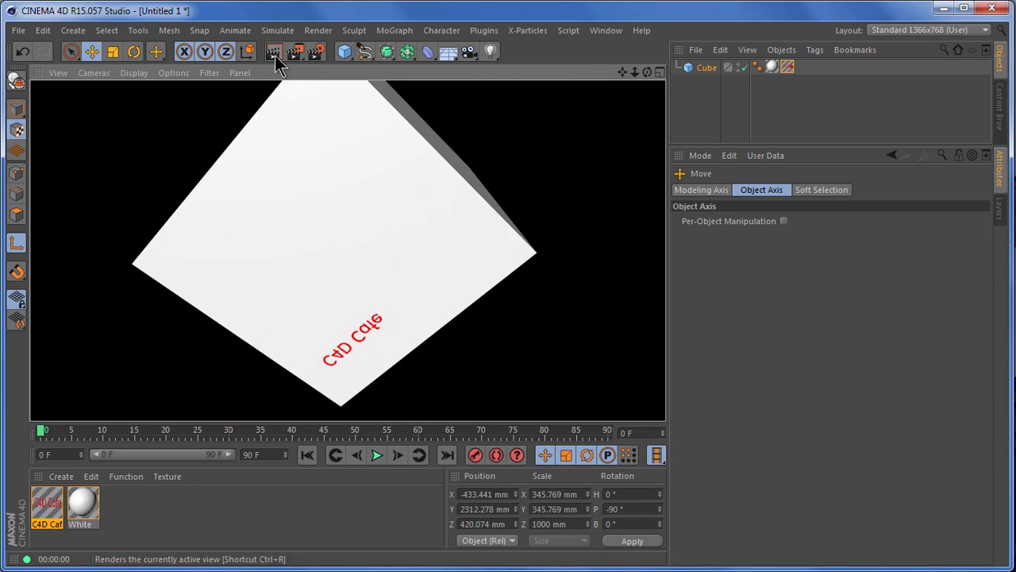
# Set the C4D Cafe texture tag's Side to Front and render the underside view.
pyautogui.click(787, 68)
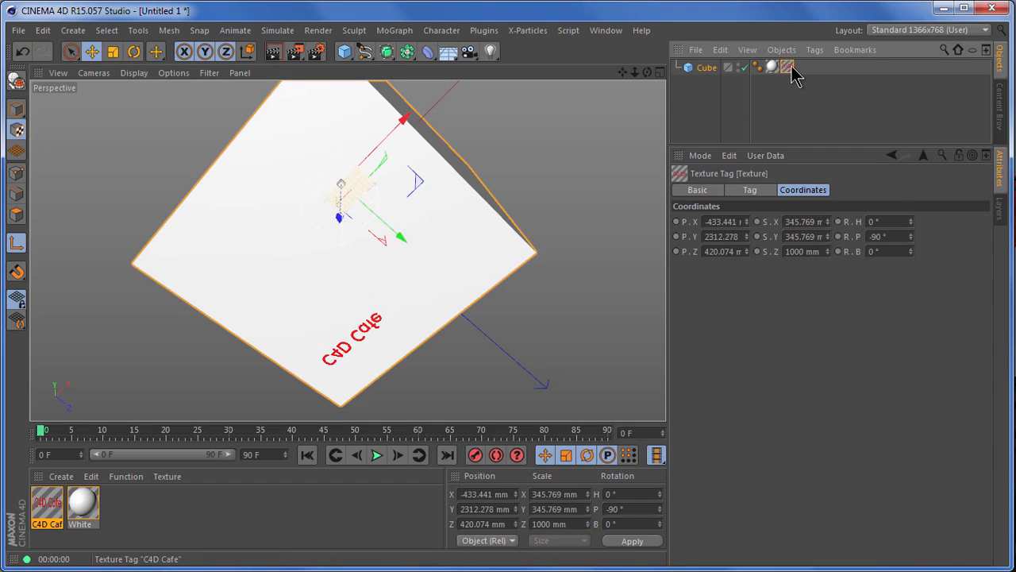
pyautogui.click(754, 192)
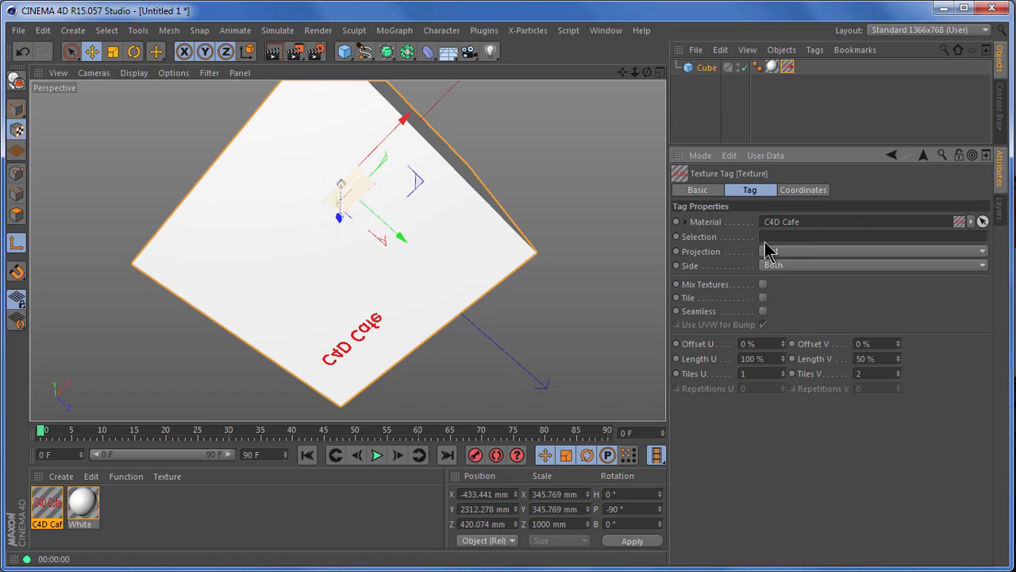
pyautogui.moveTo(653, 251); pyautogui.dragTo(836, 280)
pyautogui.press('Escape')
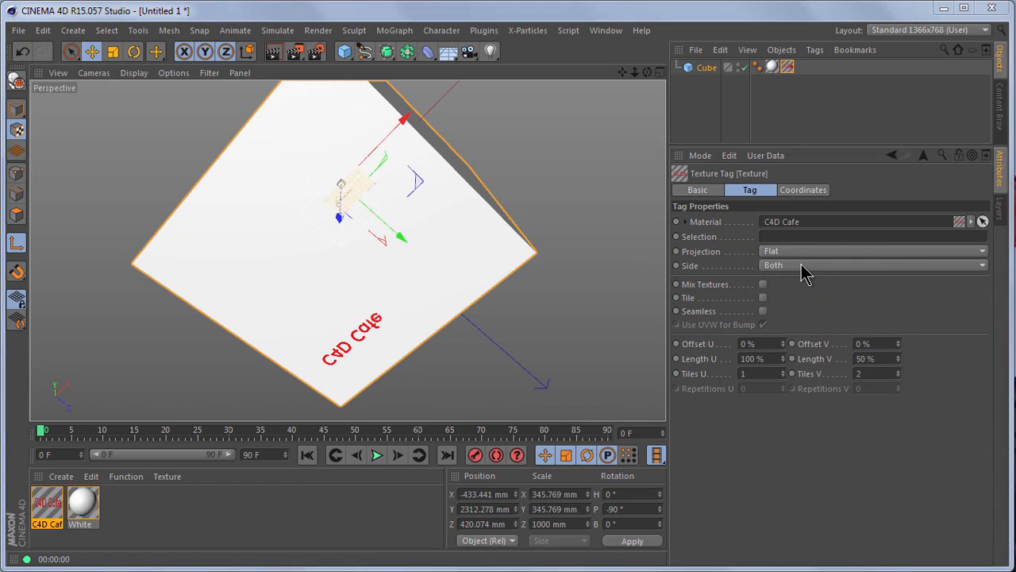
pyautogui.click(804, 267)
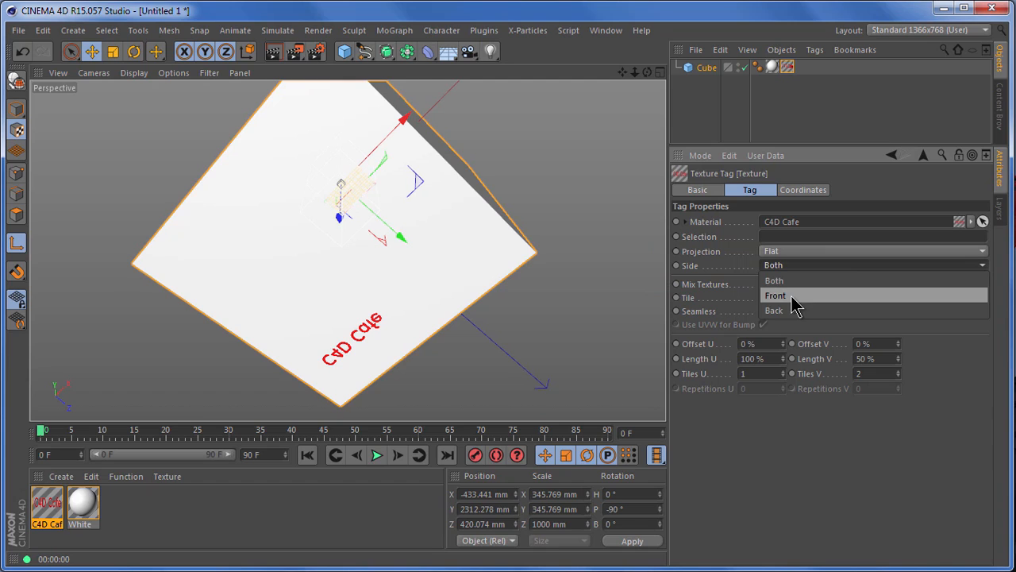
pyautogui.click(794, 295)
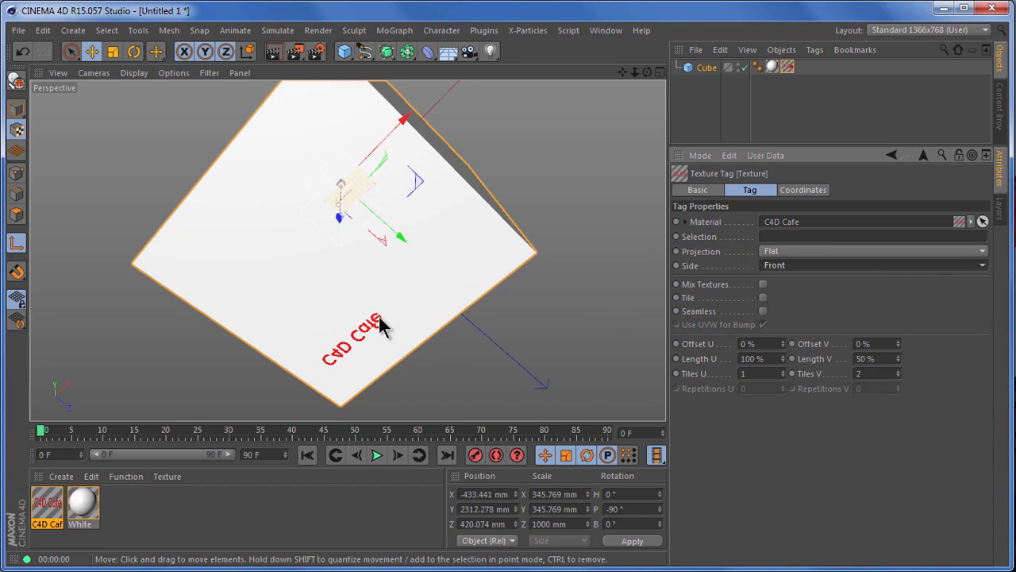
pyautogui.click(275, 56)
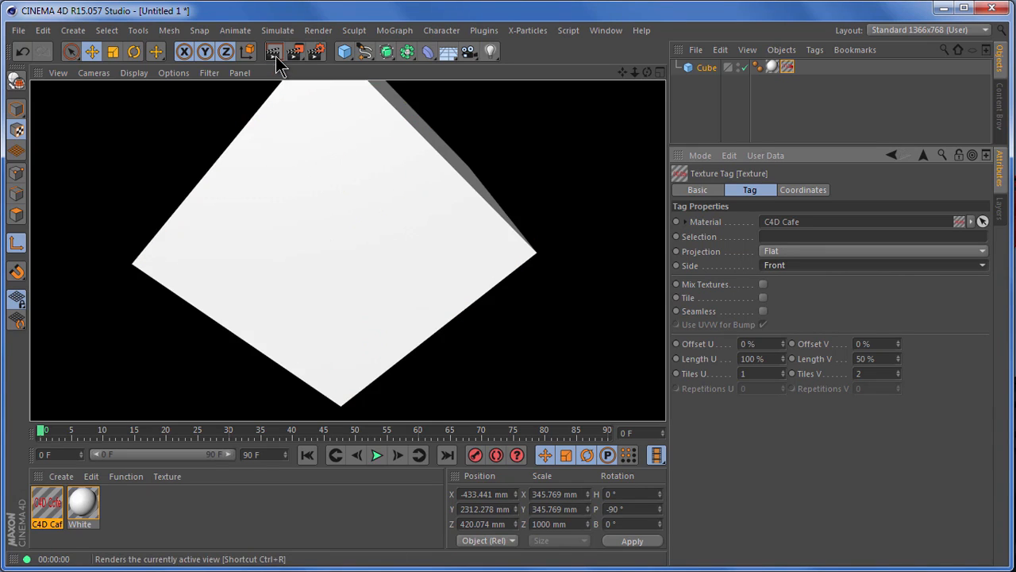
# View the cube from above and render the active view to check the C4D Cafe text on its top face.
pyautogui.moveTo(573, 219)
pyautogui.keyDown('alt'); pyautogui.mouseDown()
pyautogui.moveTo(567, 212)
pyautogui.moveTo(586, 204)
pyautogui.mouseUp(); pyautogui.keyUp('alt')
pyautogui.moveTo(647, 72)
pyautogui.mouseDown()
pyautogui.moveTo(667, 402)
pyautogui.moveTo(647, 74)
pyautogui.mouseUp()
pyautogui.moveTo(667, 402)
pyautogui.mouseDown()
pyautogui.moveTo(630, 74)
pyautogui.moveTo(667, 402)
pyautogui.mouseUp()
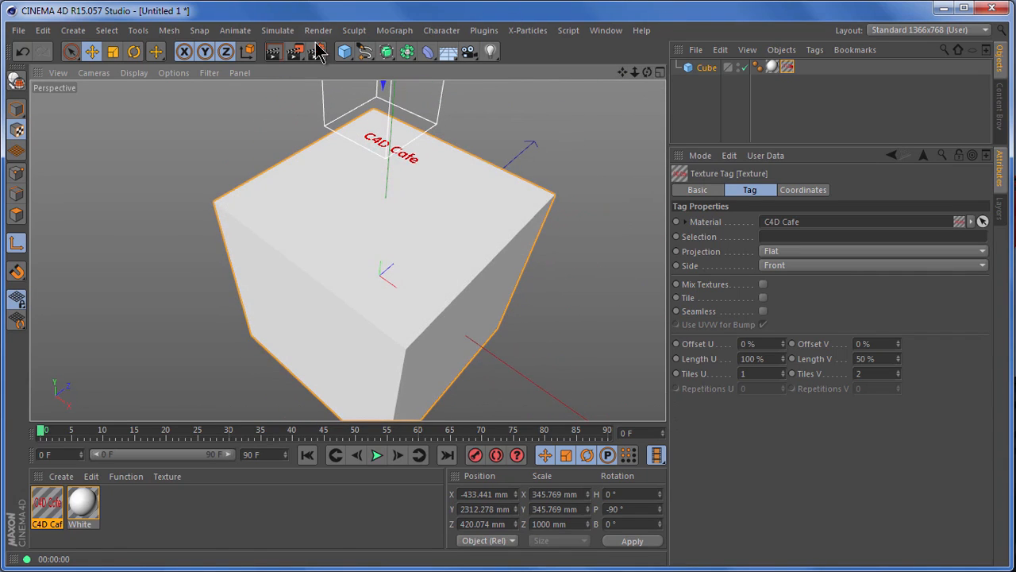
pyautogui.click(275, 53)
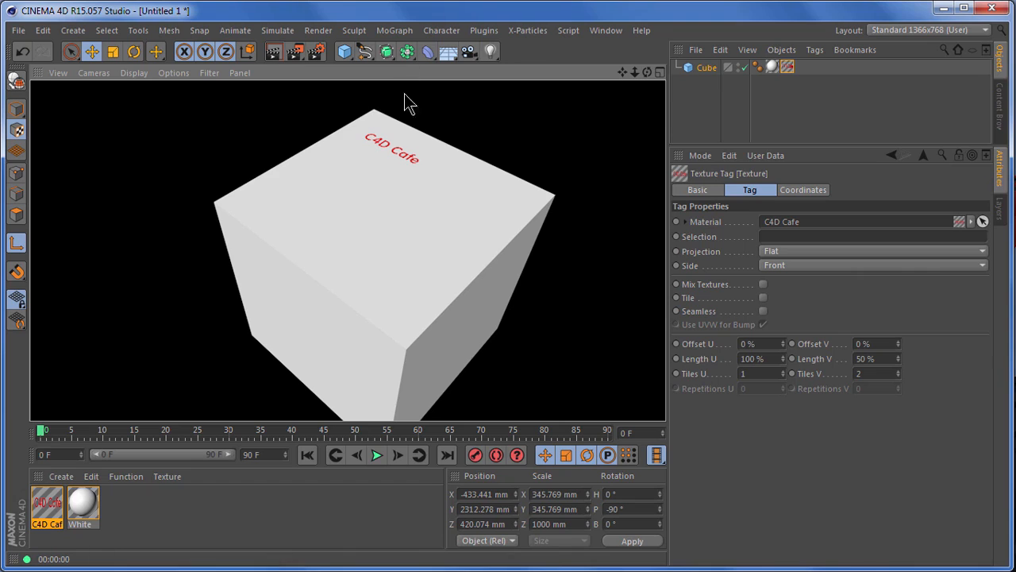
# Set the C4D Cafe texture tag's Side to Back and render the cube from underneath.
pyautogui.click(788, 266)
pyautogui.click(786, 310)
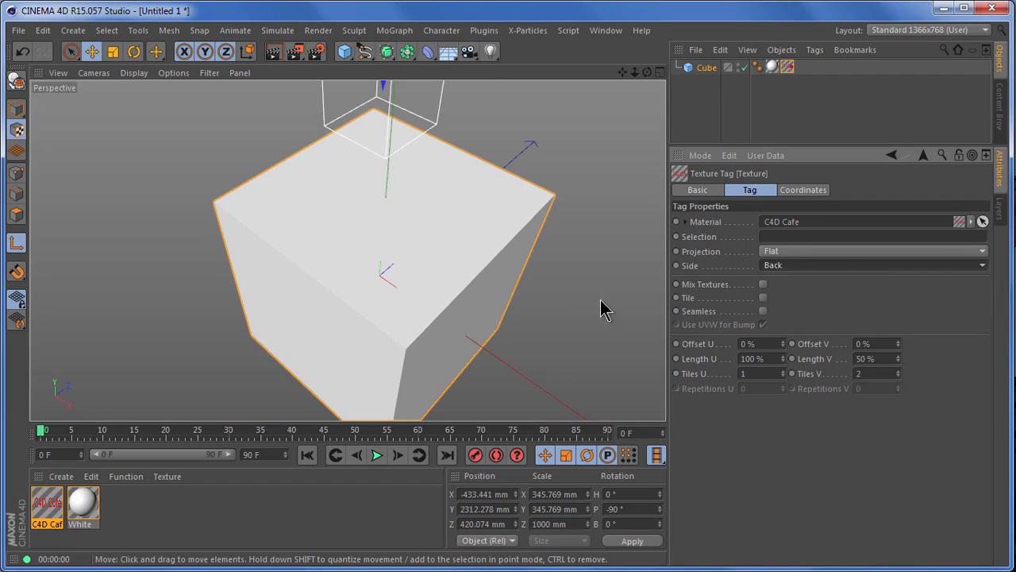
pyautogui.scroll(-1, 554, 306)
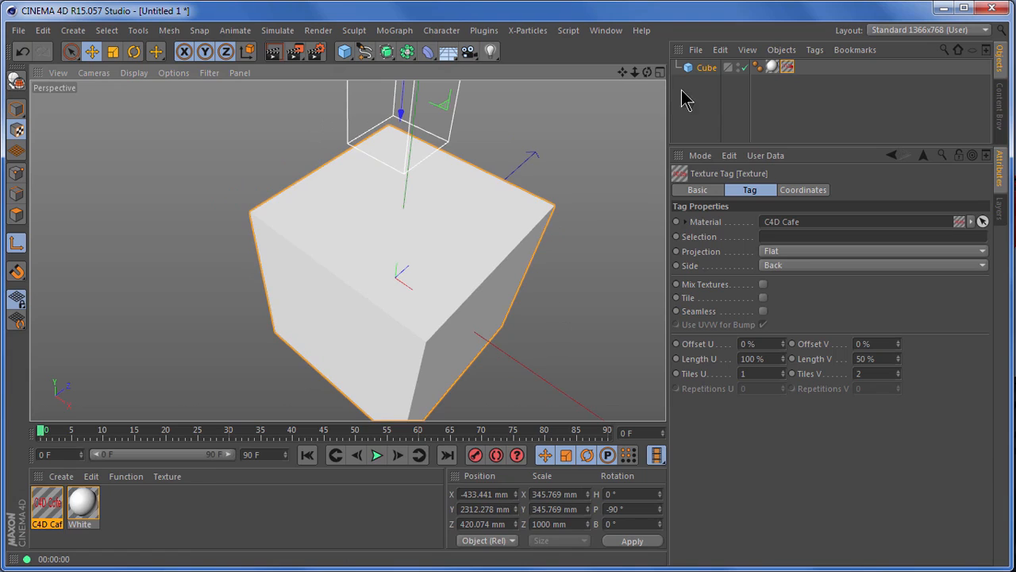
pyautogui.moveTo(647, 73); pyautogui.dragTo(665, 389)
pyautogui.moveTo(622, 72); pyautogui.dragTo(666, 400)
pyautogui.moveTo(645, 73); pyautogui.dragTo(667, 399)
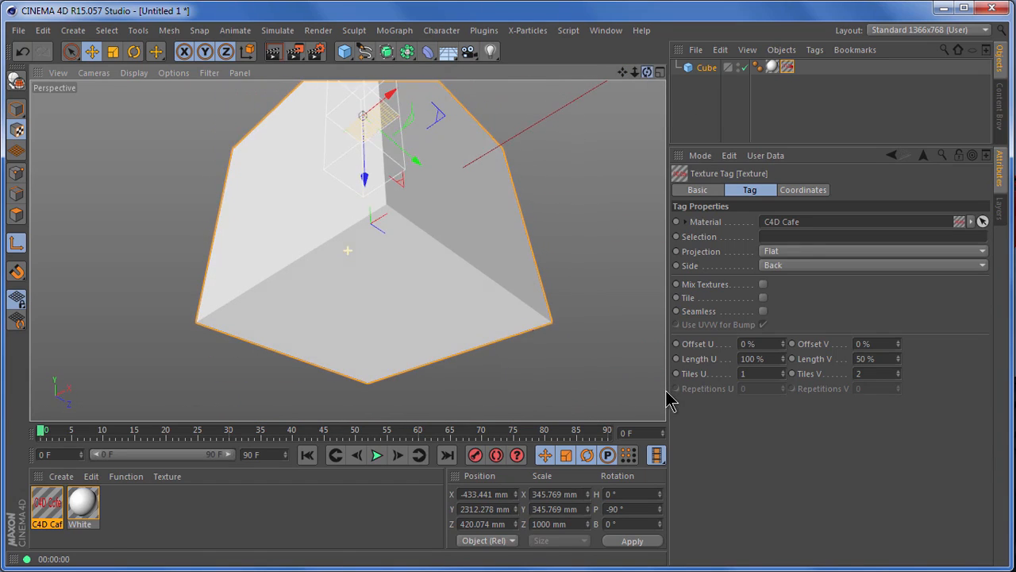
pyautogui.click(279, 58)
# Make the cube editable and delete its front polygon to open up the interior.
pyautogui.moveTo(665, 393); pyautogui.dragTo(665, 393)
pyautogui.moveTo(623, 72); pyautogui.dragTo(666, 400)
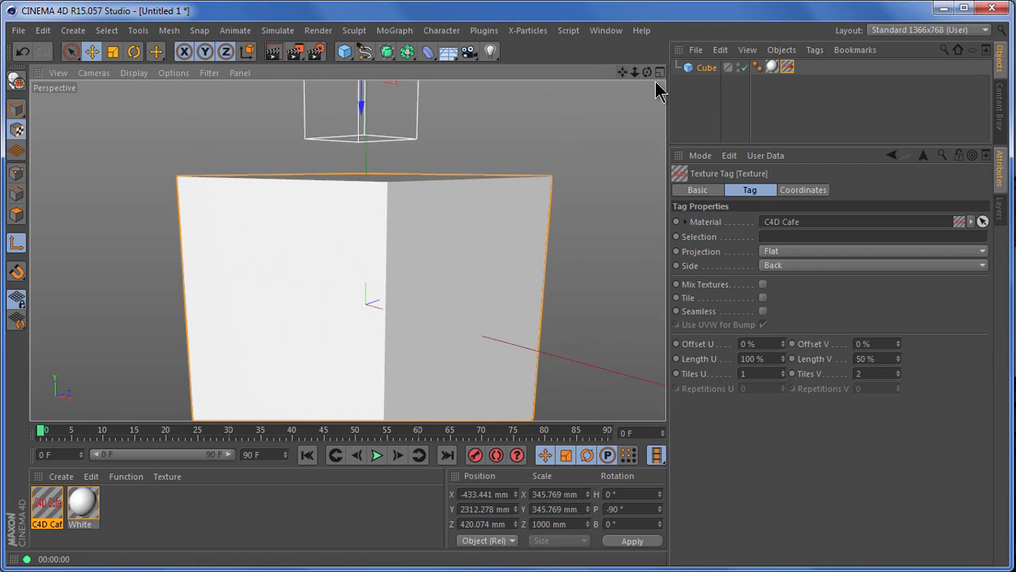
pyautogui.moveTo(648, 73); pyautogui.dragTo(667, 398)
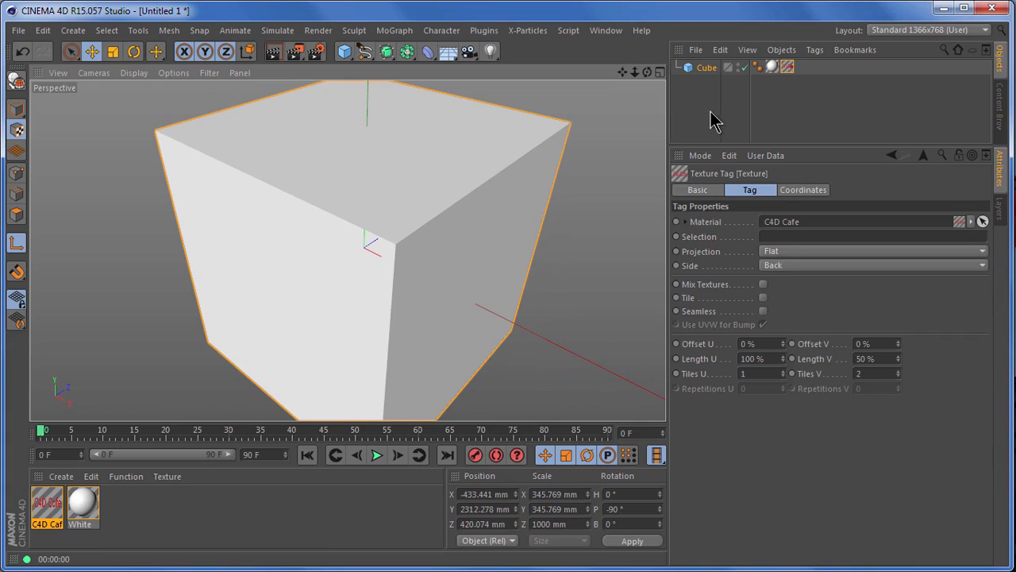
pyautogui.press('c')
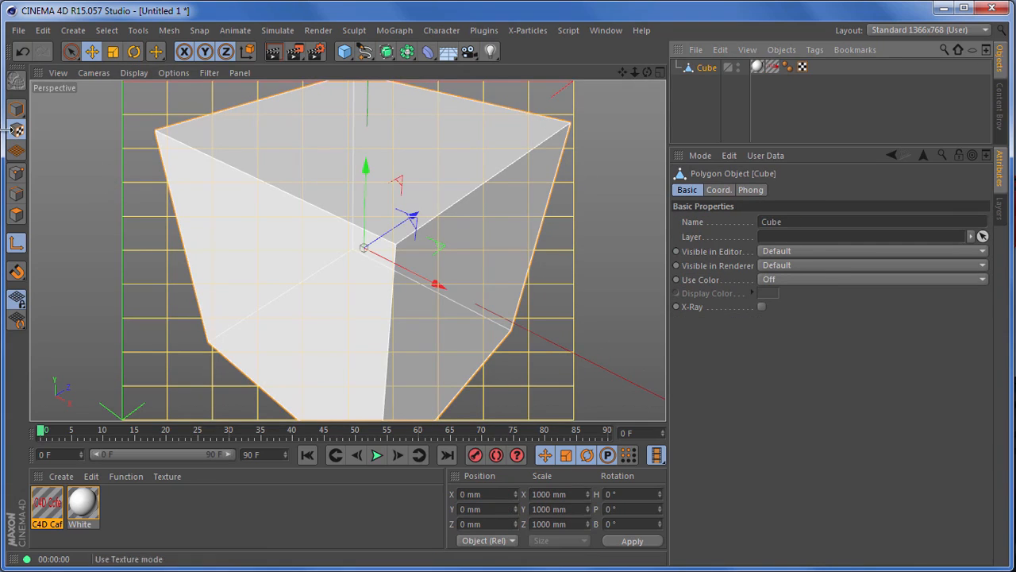
pyautogui.click(16, 214)
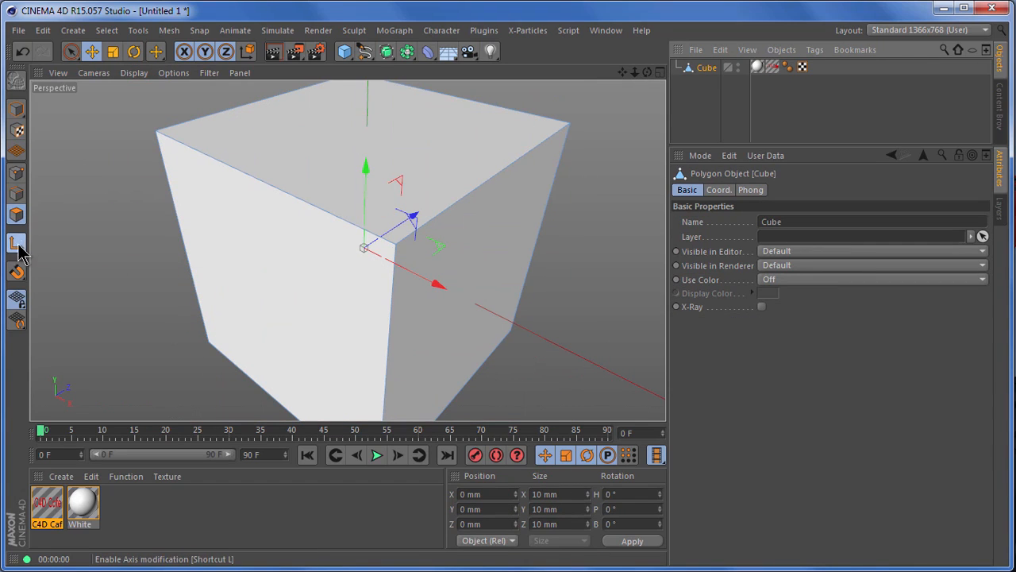
pyautogui.click(71, 51)
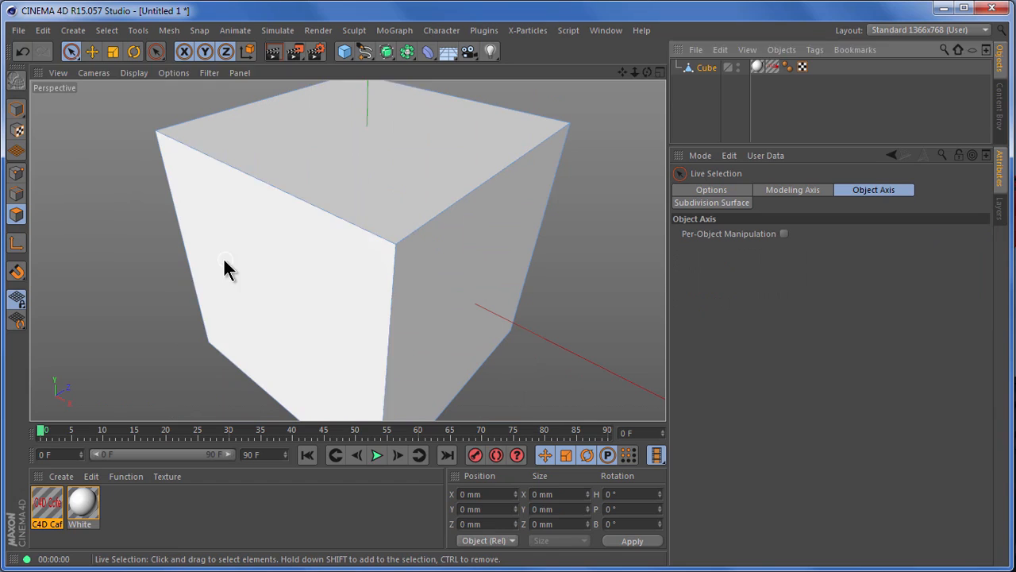
pyautogui.click(227, 268)
pyautogui.press('Delete')
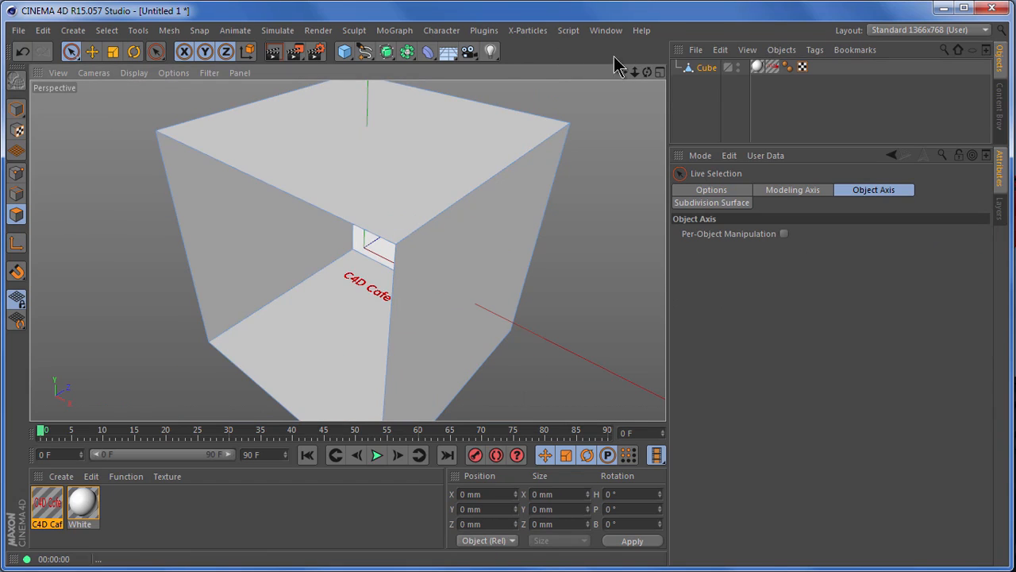
# Select the C4D Cafe texture tag and render the open cube from below and above to check the interior faces.
pyautogui.moveTo(647, 74); pyautogui.dragTo(669, 405)
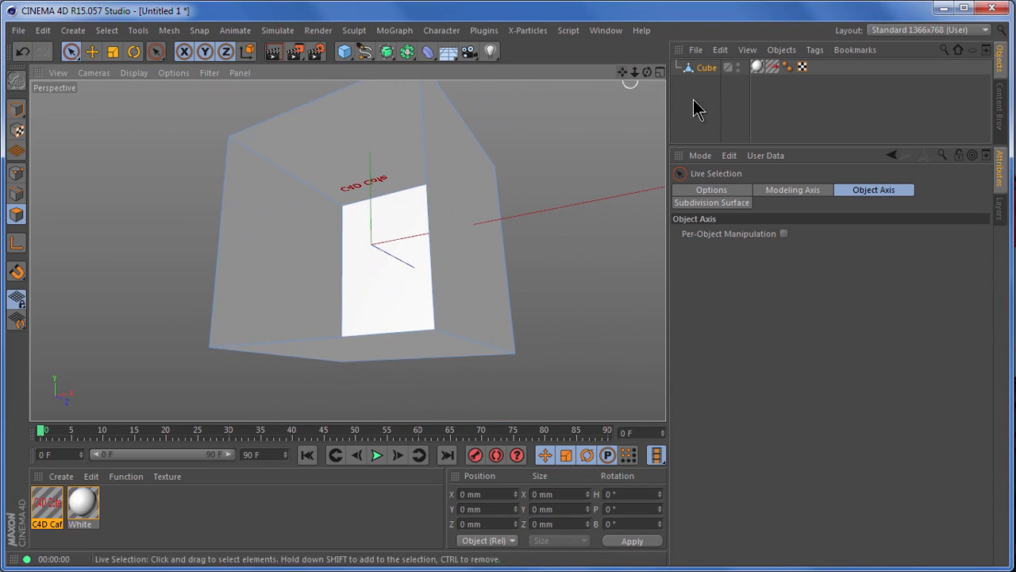
pyautogui.click(773, 68)
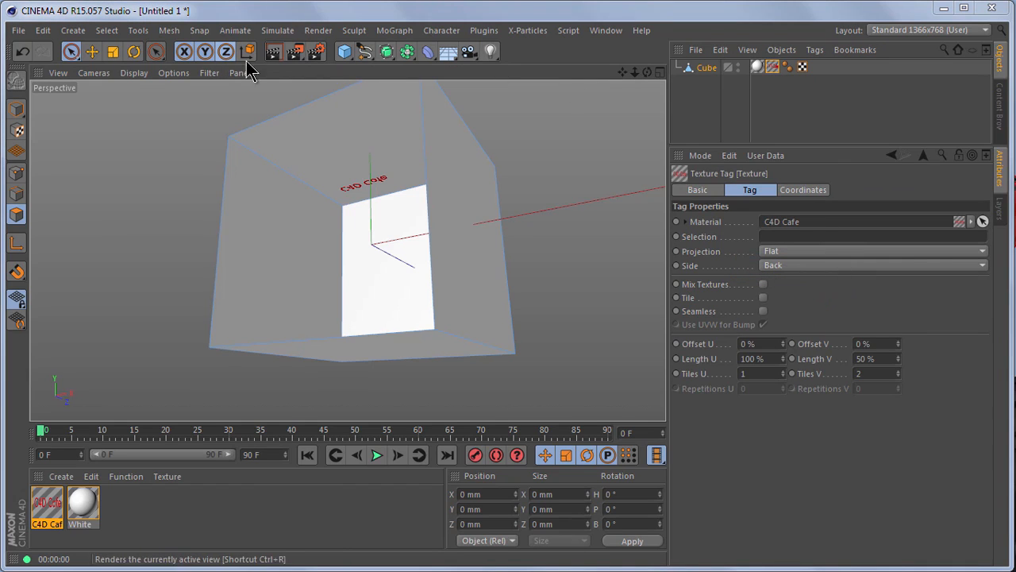
pyautogui.click(274, 52)
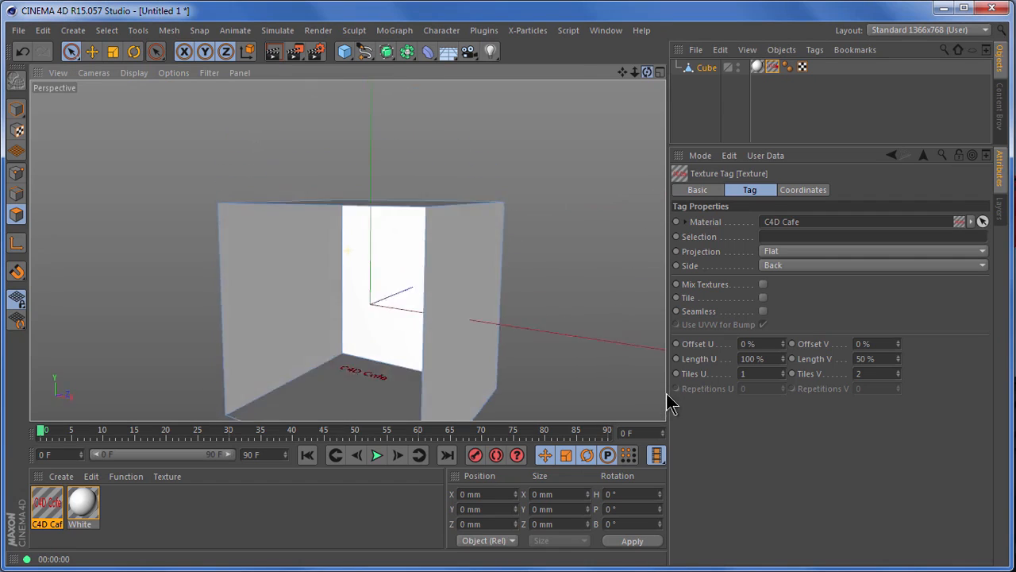
pyautogui.moveTo(667, 394); pyautogui.dragTo(667, 396)
pyautogui.click(274, 52)
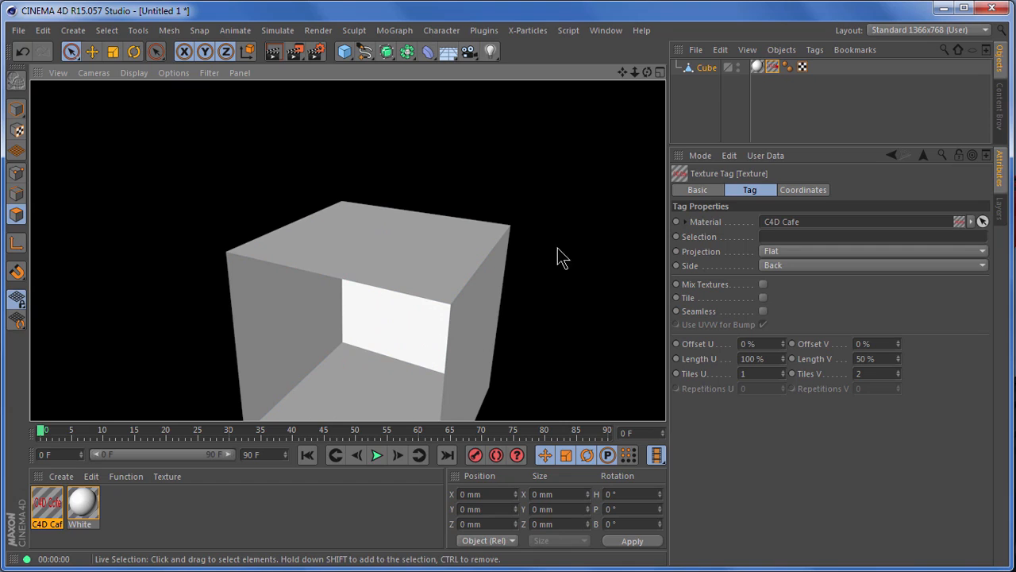
# Set the C4D Cafe texture tag's Side to Front and inspect the open cube from above and underneath.
pyautogui.moveTo(624, 72); pyautogui.dragTo(667, 395)
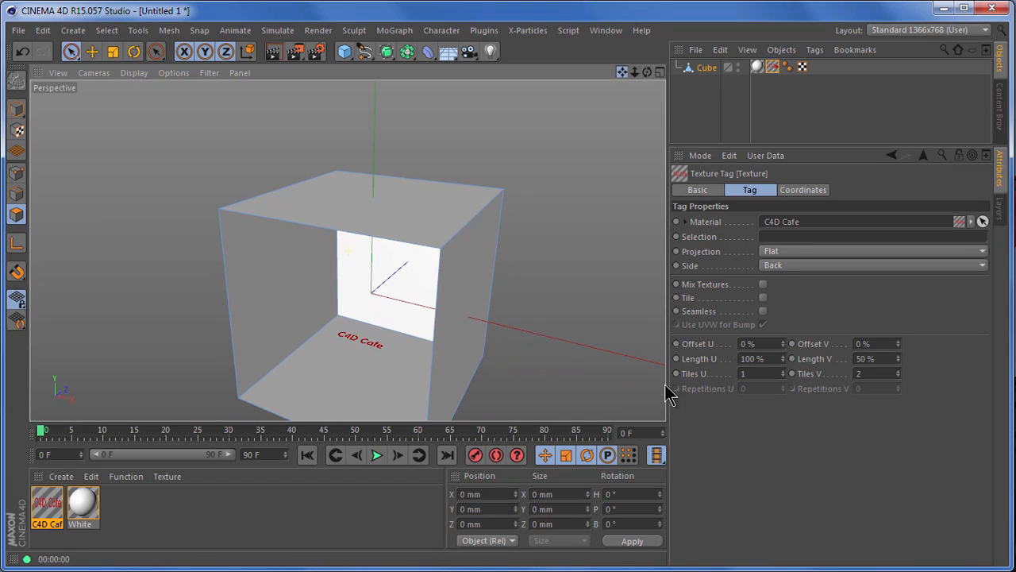
pyautogui.click(797, 265)
pyautogui.click(796, 295)
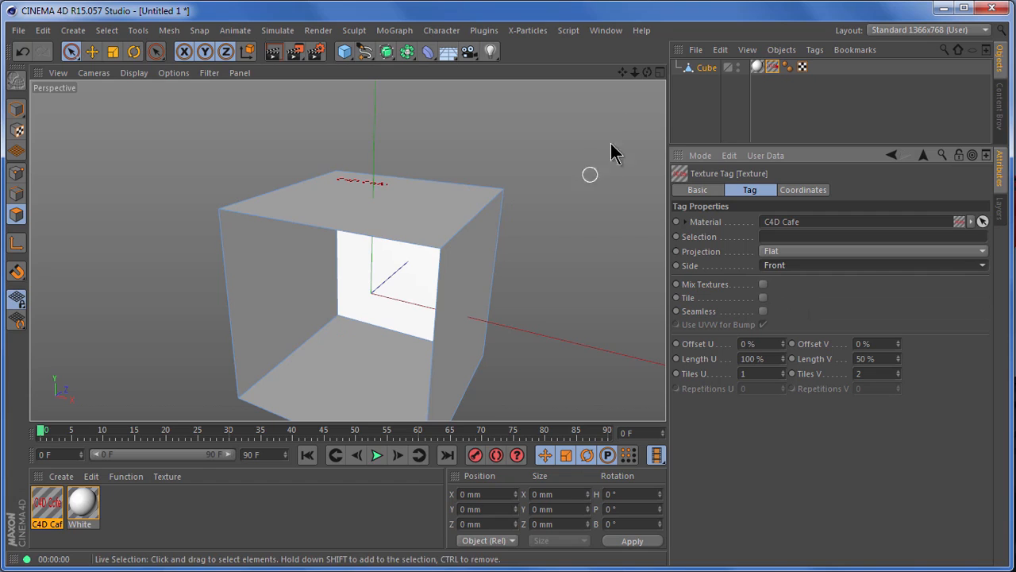
pyautogui.moveTo(648, 72); pyautogui.dragTo(666, 389)
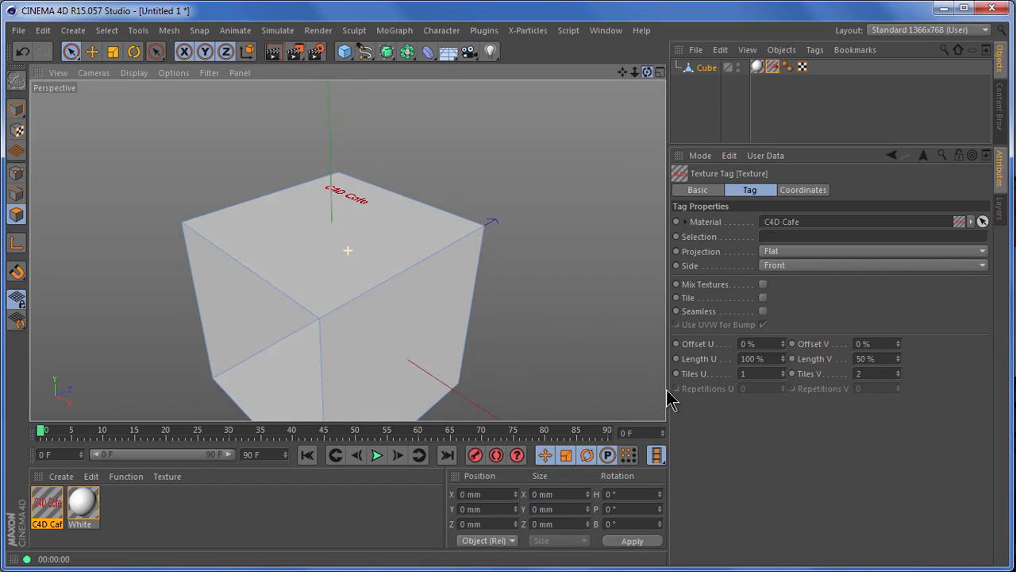
pyautogui.moveTo(647, 72); pyautogui.dragTo(446, 211)
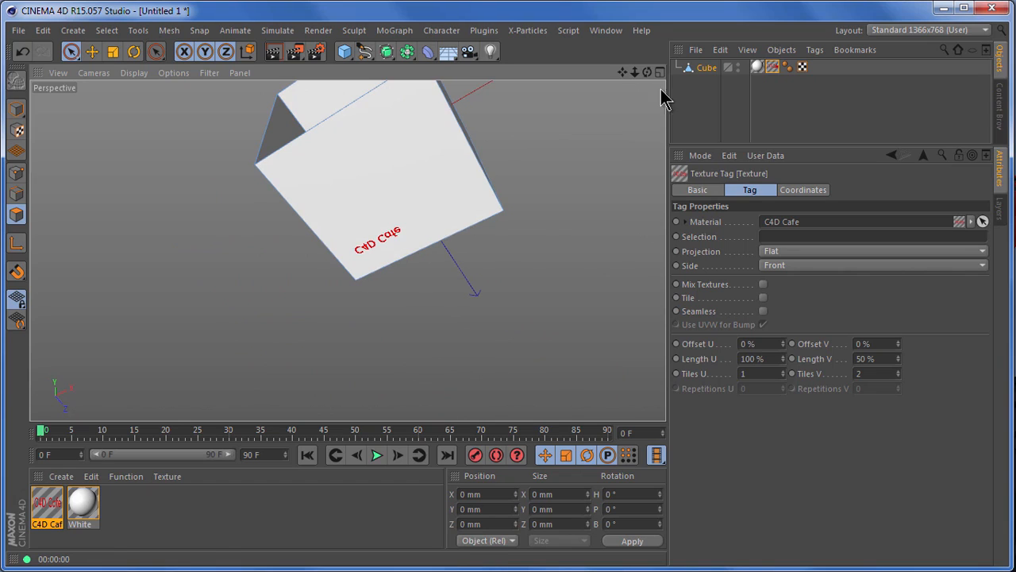
pyautogui.moveTo(647, 73)
pyautogui.mouseDown()
pyautogui.moveTo(669, 410)
pyautogui.moveTo(658, 80)
pyautogui.mouseUp()
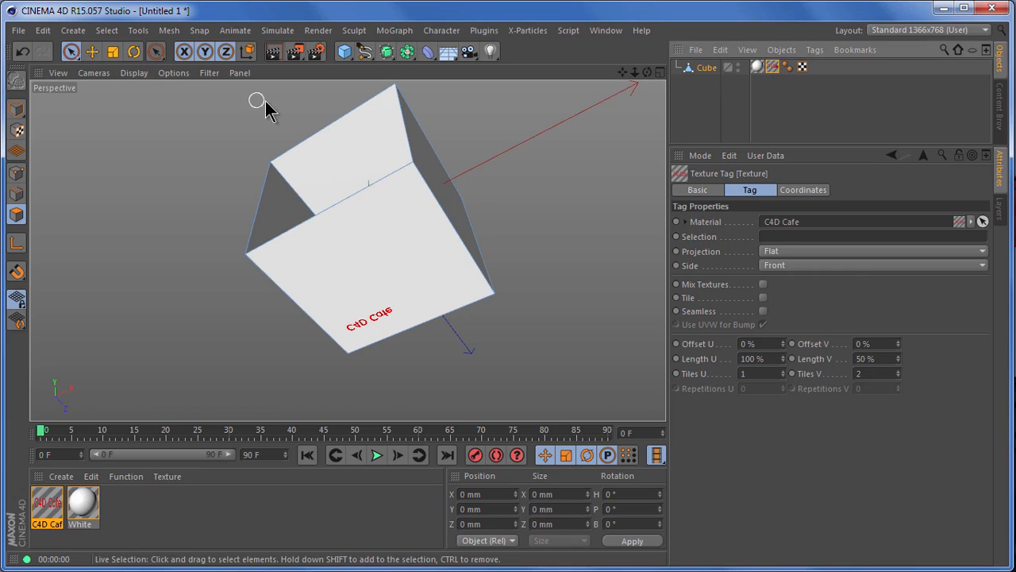
# Rotate the C4D Cafe texture projection by 180° in Texture mode with axis modification enabled, to P -270° and B -180°.
pyautogui.click(18, 132)
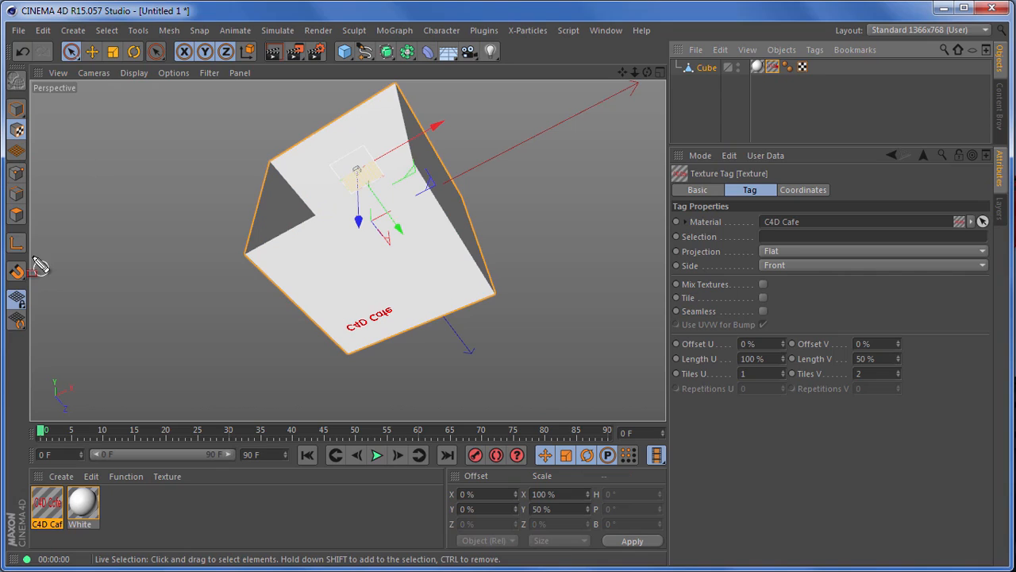
pyautogui.click(11, 240)
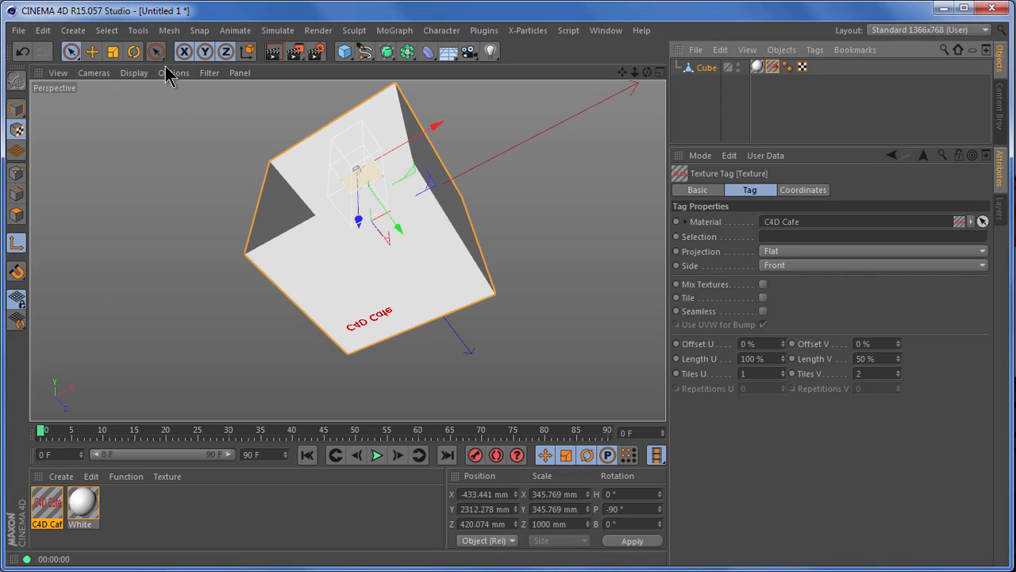
pyautogui.click(134, 51)
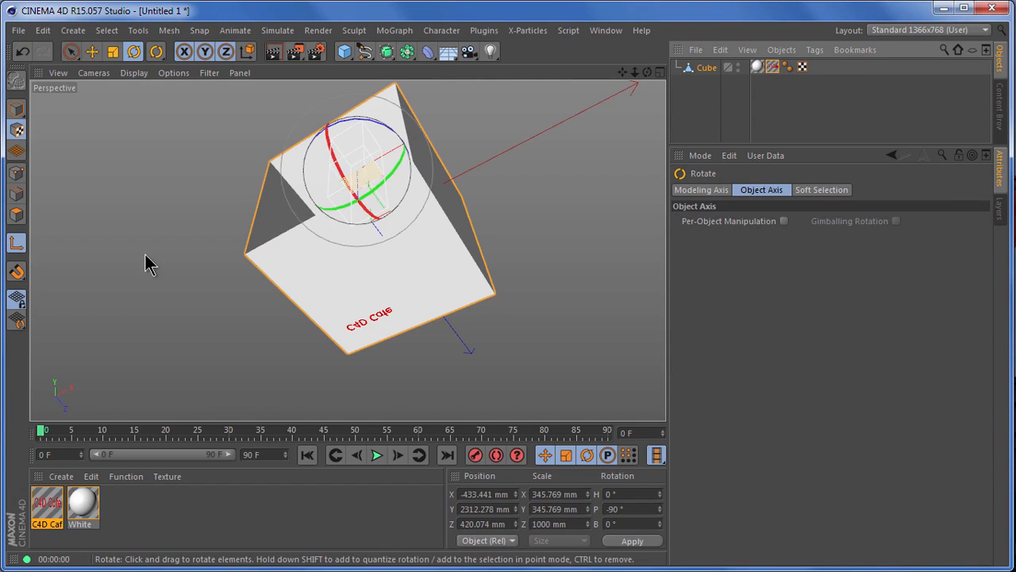
pyautogui.moveTo(22, 276); pyautogui.dragTo(99, 404)
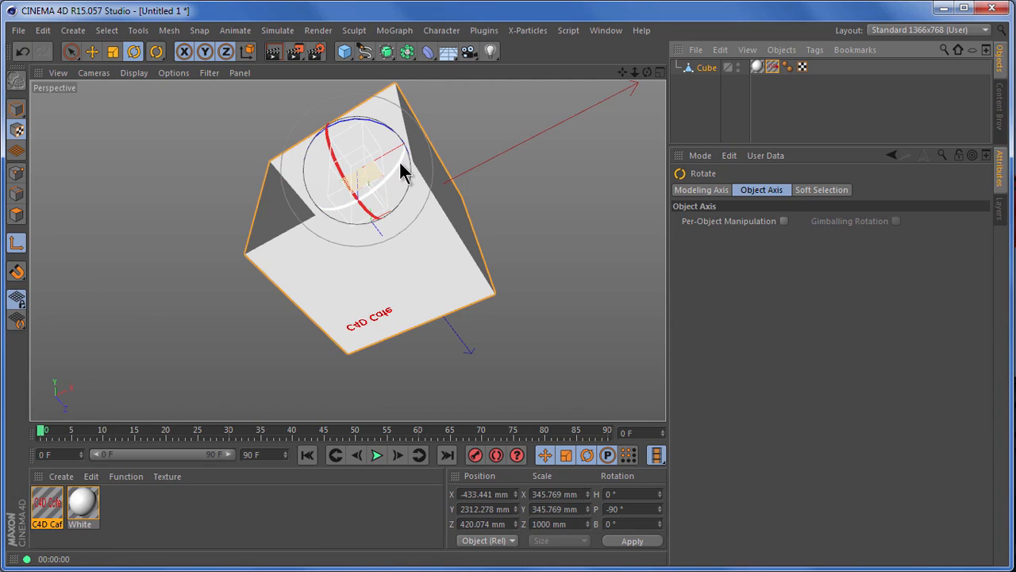
pyautogui.moveTo(399, 158); pyautogui.dragTo(279, 187)
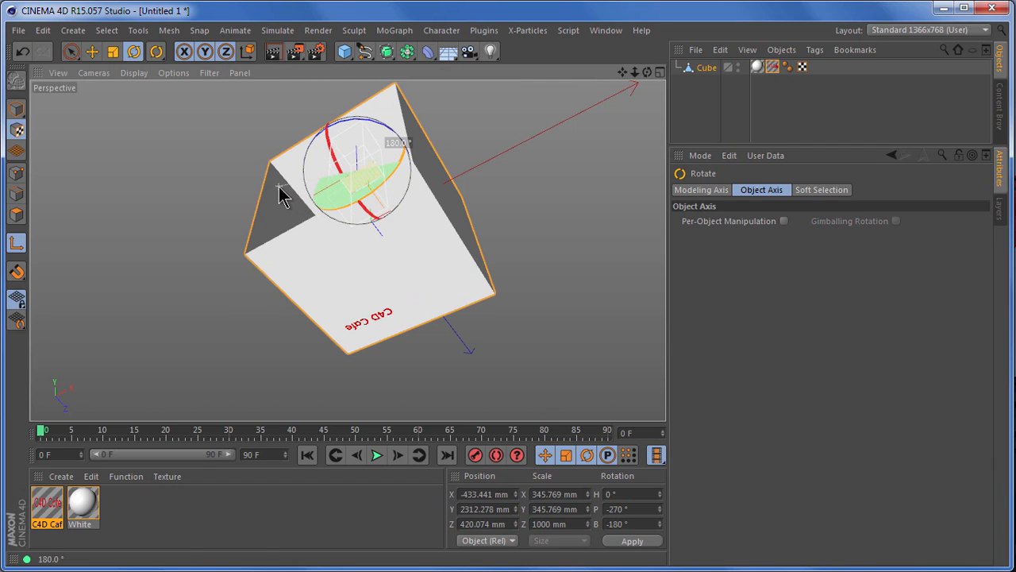
# View the cube's underside and render the active view to check the text's reading direction.
pyautogui.moveTo(648, 73); pyautogui.dragTo(668, 399)
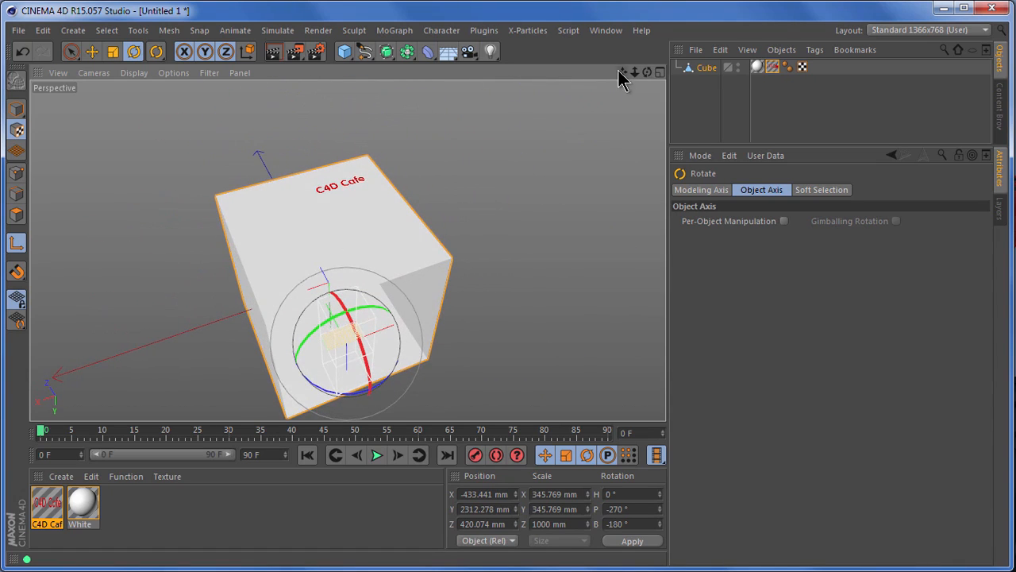
pyautogui.moveTo(665, 89); pyautogui.dragTo(705, 453)
pyautogui.scroll(4, 347, 197)
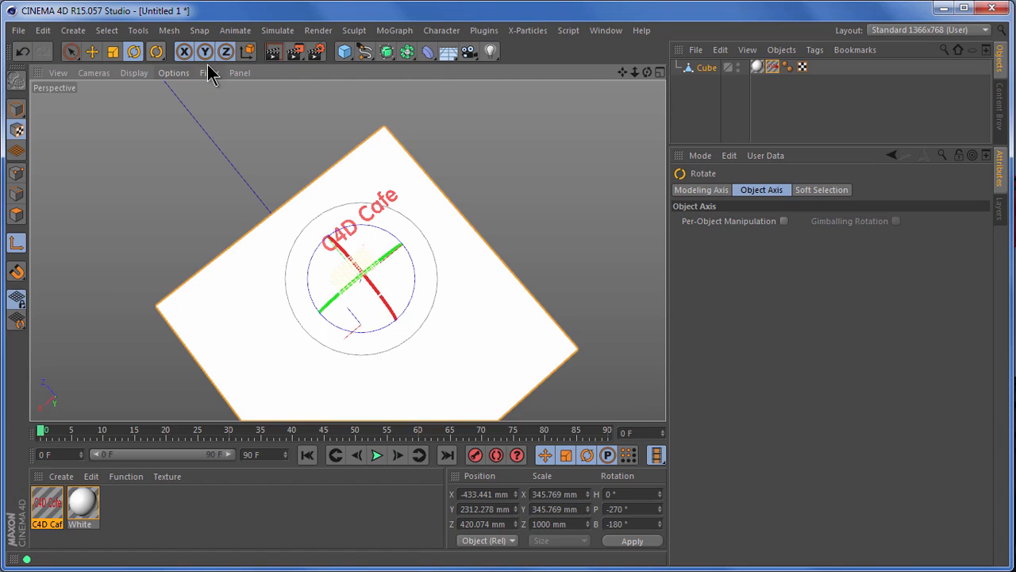
pyautogui.click(272, 52)
pyautogui.keyDown('alt'); pyautogui.moveTo(336, 198); pyautogui.dragTo(330, 218); pyautogui.keyUp('alt')
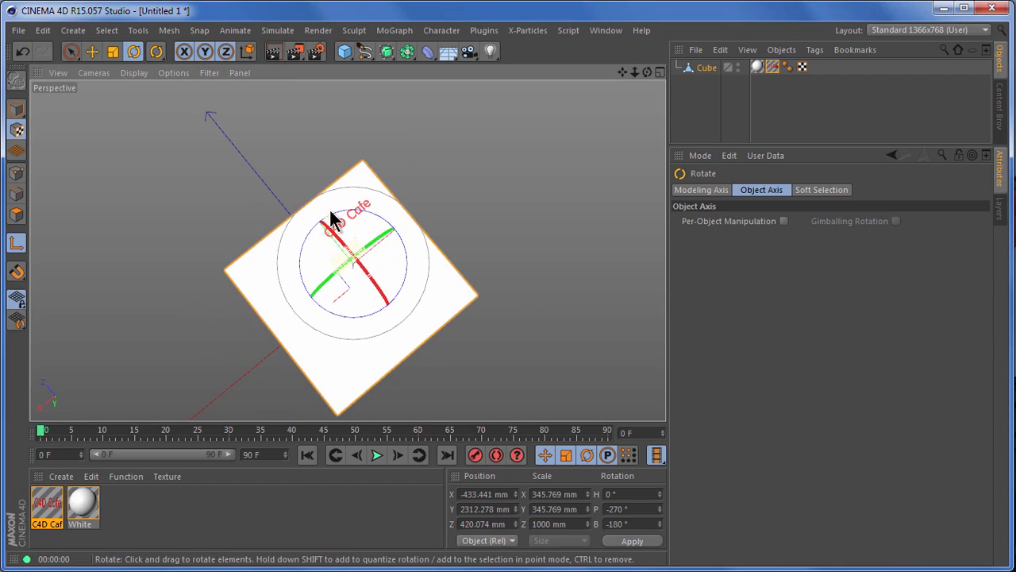
# Move the texture projection along X to about 569 mm and render the cube from above to check its top face.
pyautogui.click(92, 52)
pyautogui.moveTo(423, 210); pyautogui.dragTo(375, 234)
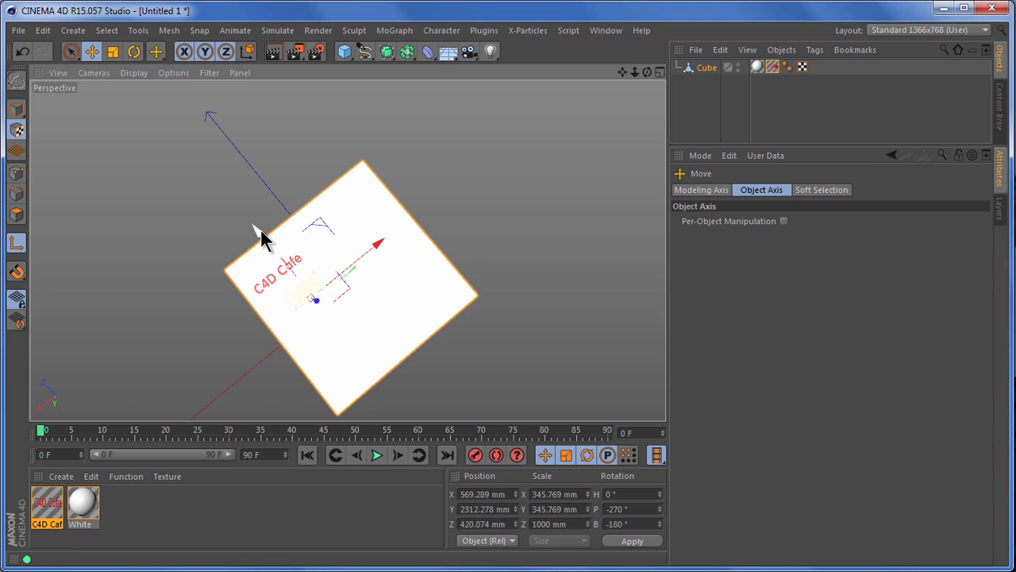
pyautogui.moveTo(646, 73); pyautogui.dragTo(665, 399)
pyautogui.moveTo(625, 75); pyautogui.dragTo(669, 401)
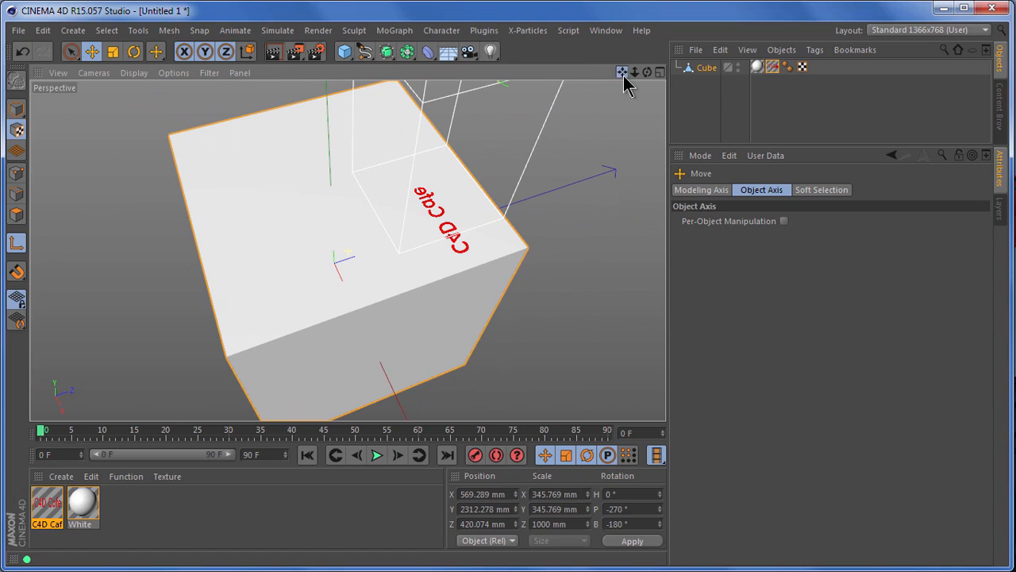
pyautogui.click(273, 51)
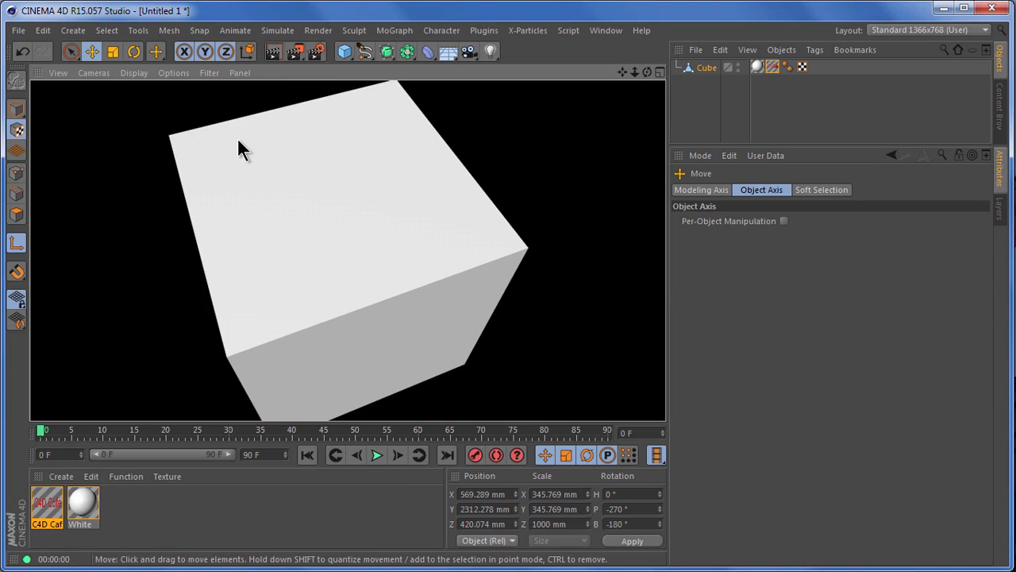
pyautogui.scroll(-4, 235, 156)
pyautogui.moveTo(623, 74); pyautogui.dragTo(666, 391)
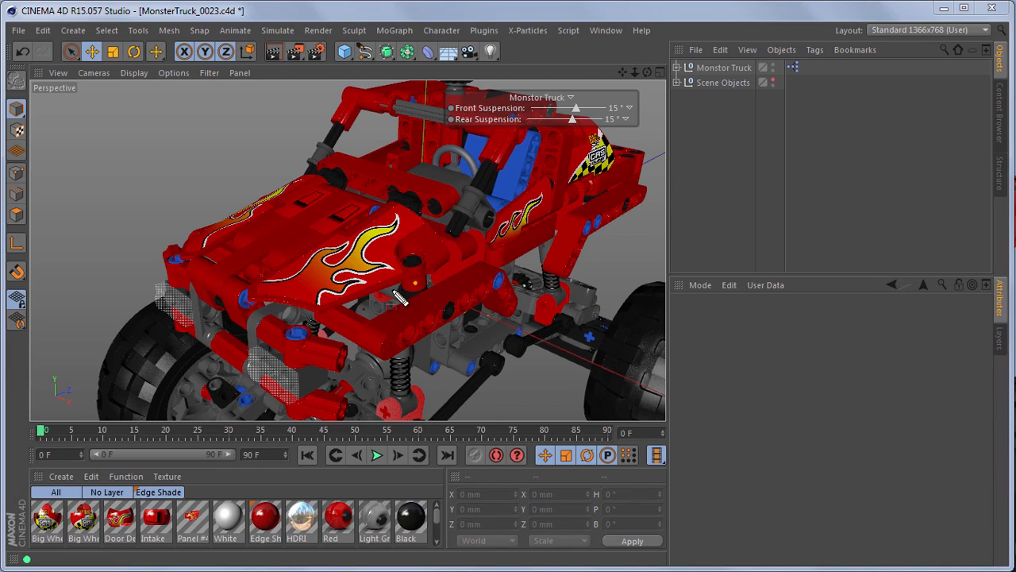
# Select the flame-decal bonnet panels' Symmetry object on the truck, reveal it with its child panel in the object hierarchy, and copy it.
pyautogui.moveTo(243, 225); pyautogui.dragTo(431, 312)
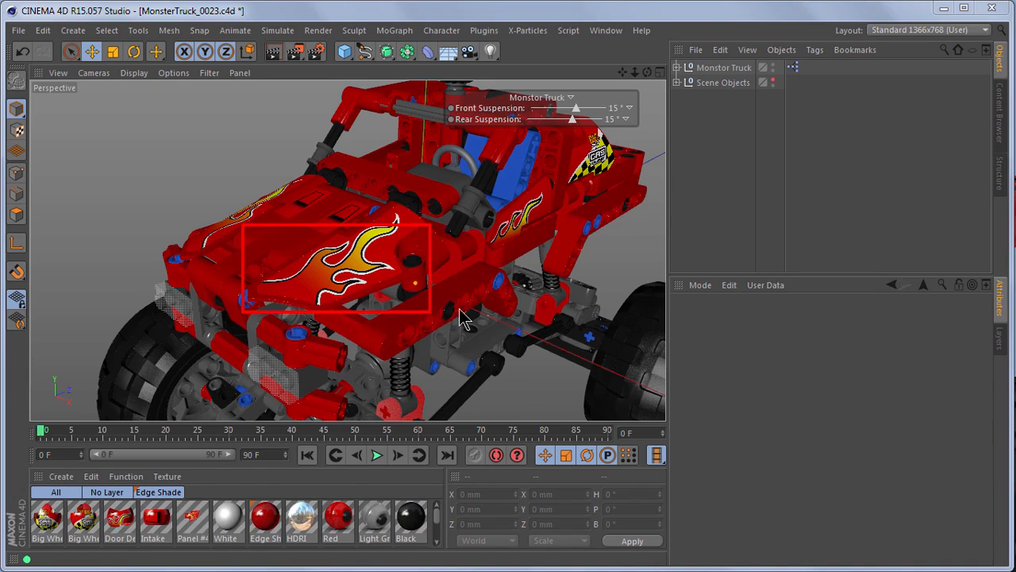
pyautogui.click(425, 248)
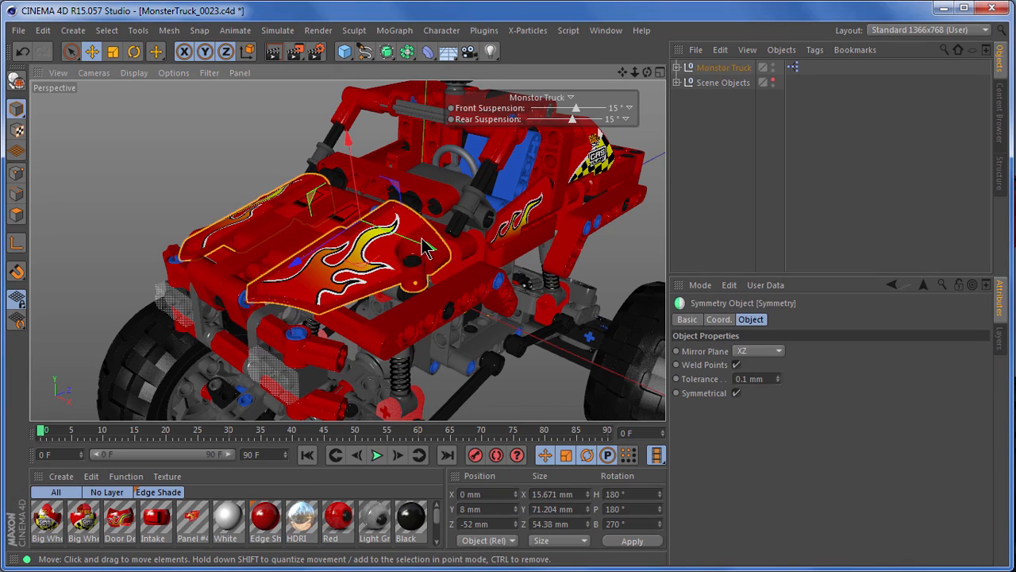
pyautogui.click(676, 68)
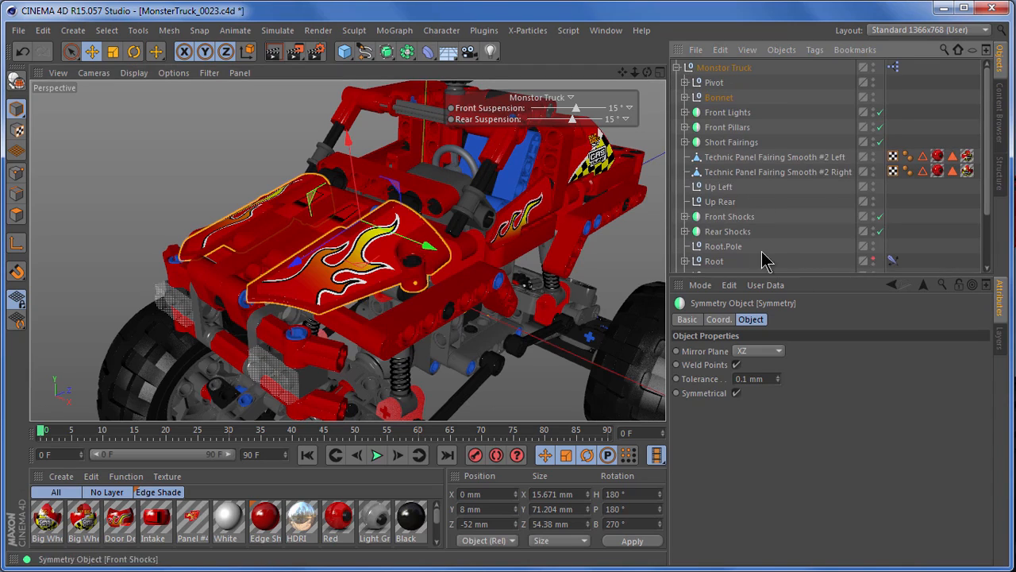
pyautogui.click(678, 68)
pyautogui.click(748, 50)
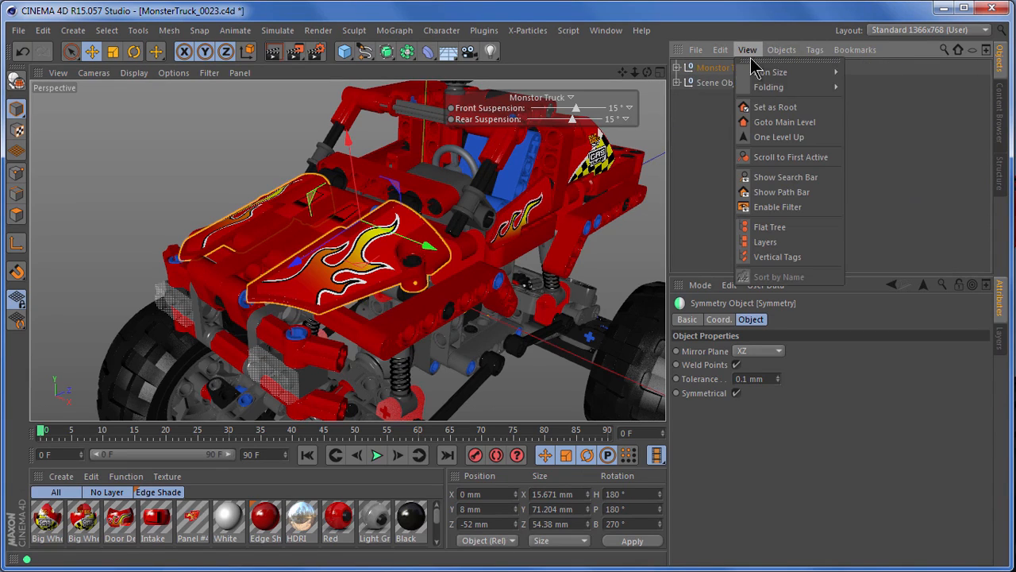
pyautogui.click(822, 158)
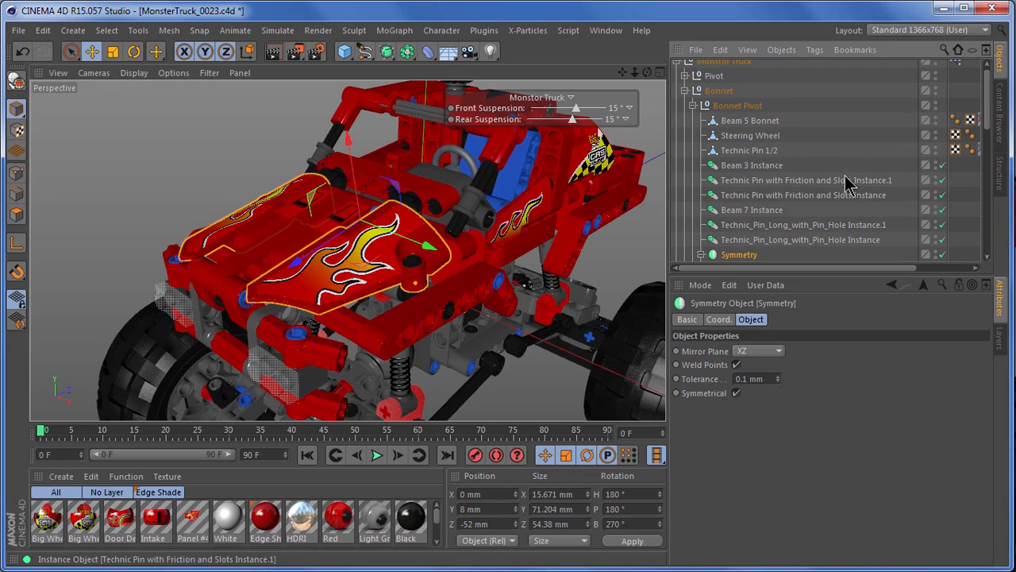
pyautogui.moveTo(989, 94); pyautogui.dragTo(989, 126)
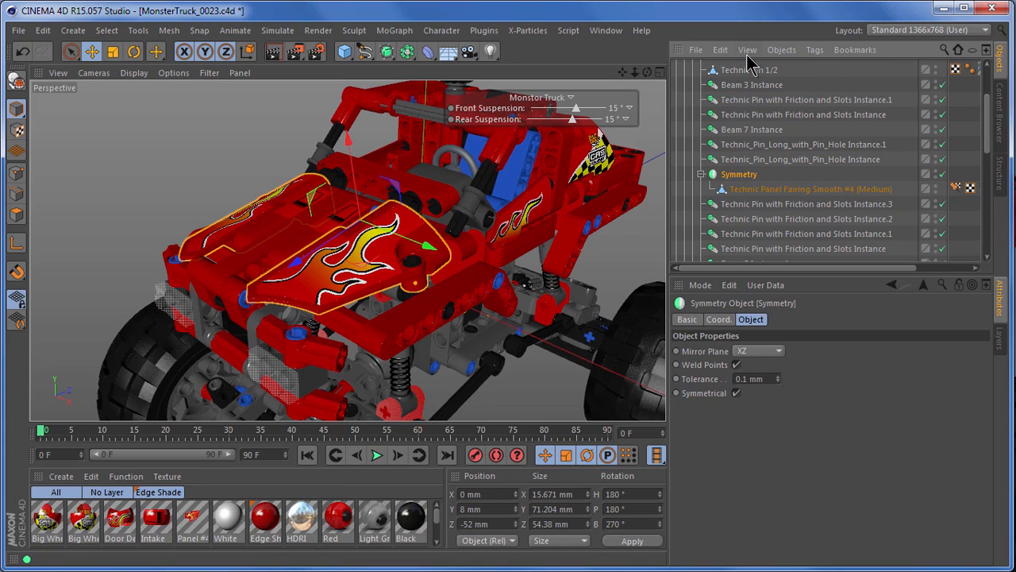
pyautogui.click(722, 50)
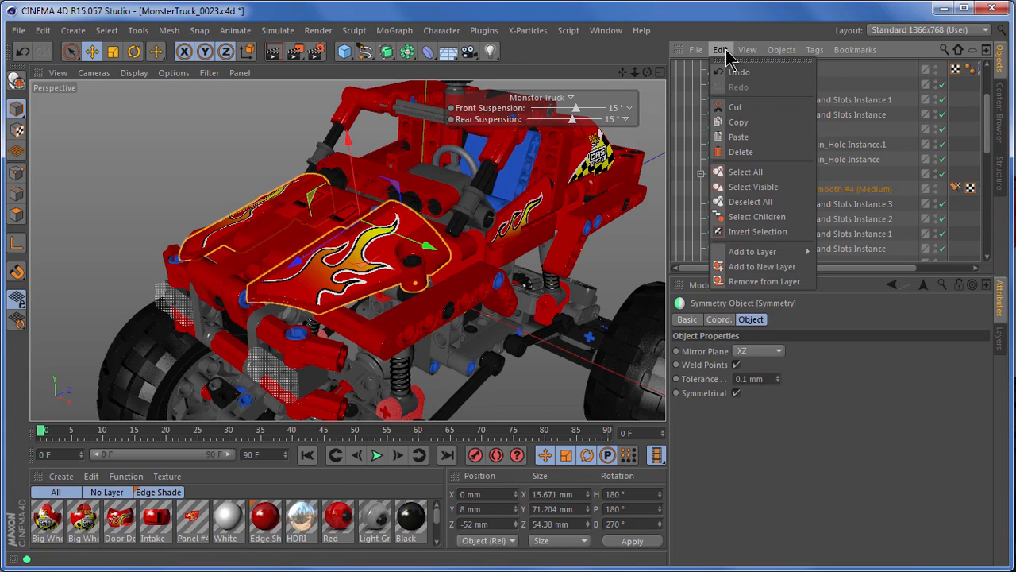
pyautogui.click(757, 124)
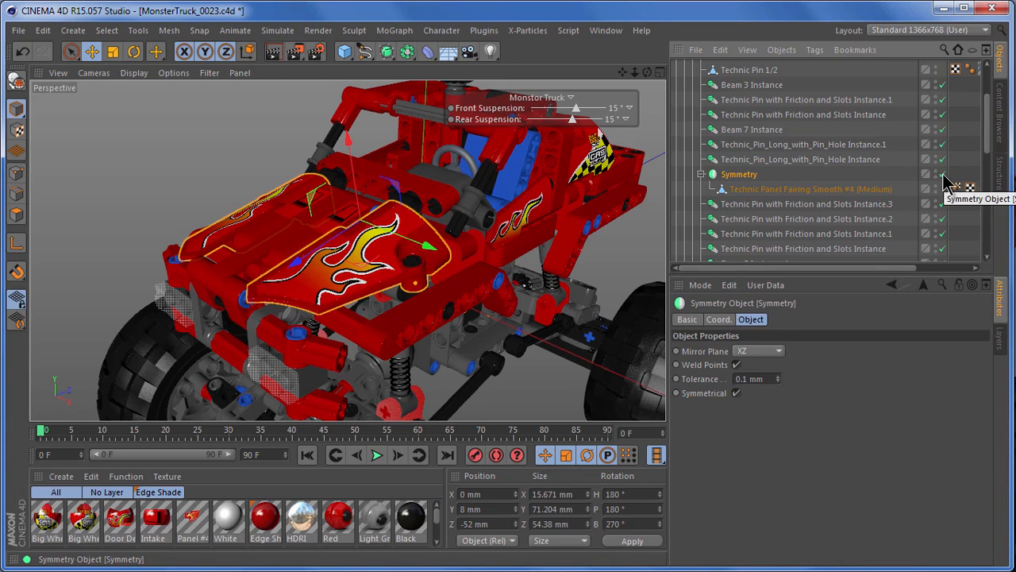
# Close the MonsterTruck_0023.c4d project without saving its changes.
pyautogui.click(18, 30)
pyautogui.click(69, 133)
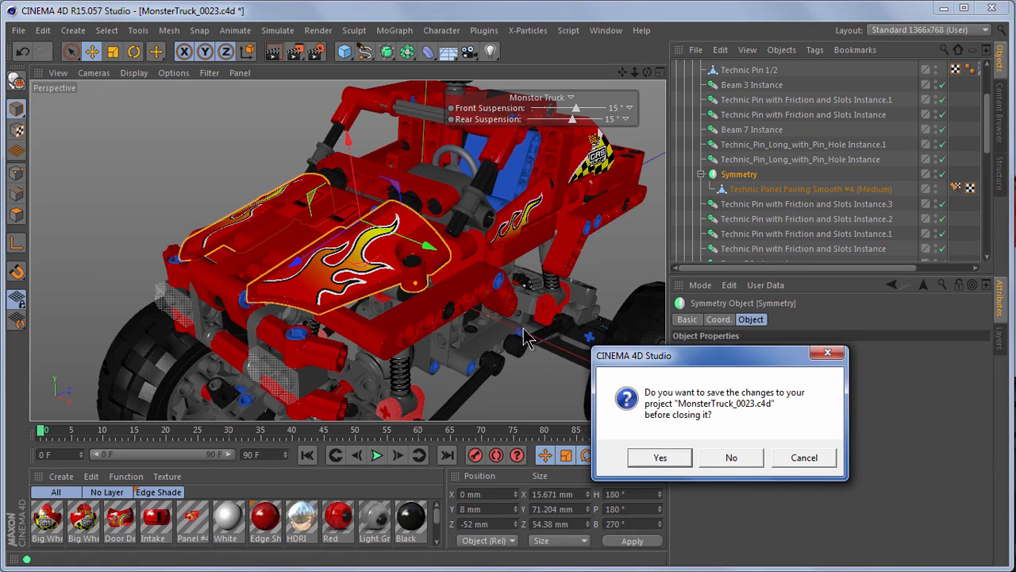
pyautogui.click(731, 458)
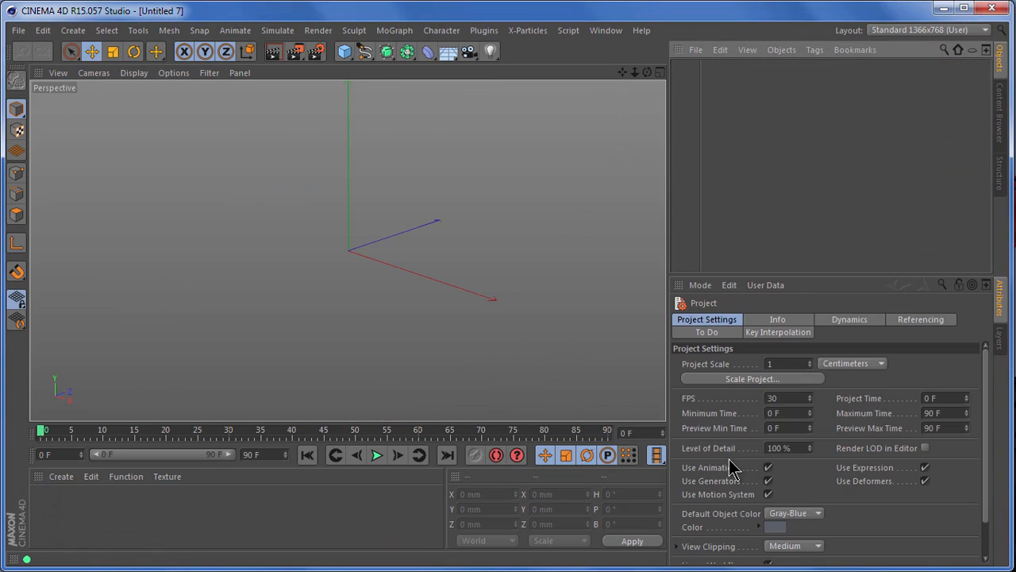
# Paste the copied Symmetry object with its decal panel into the empty project.
pyautogui.click(720, 50)
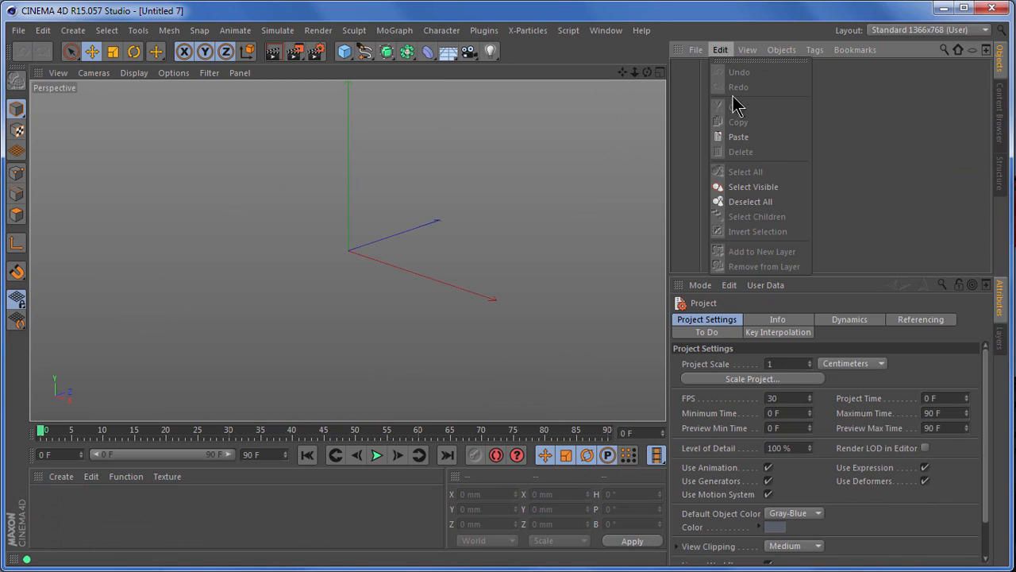
pyautogui.click(751, 137)
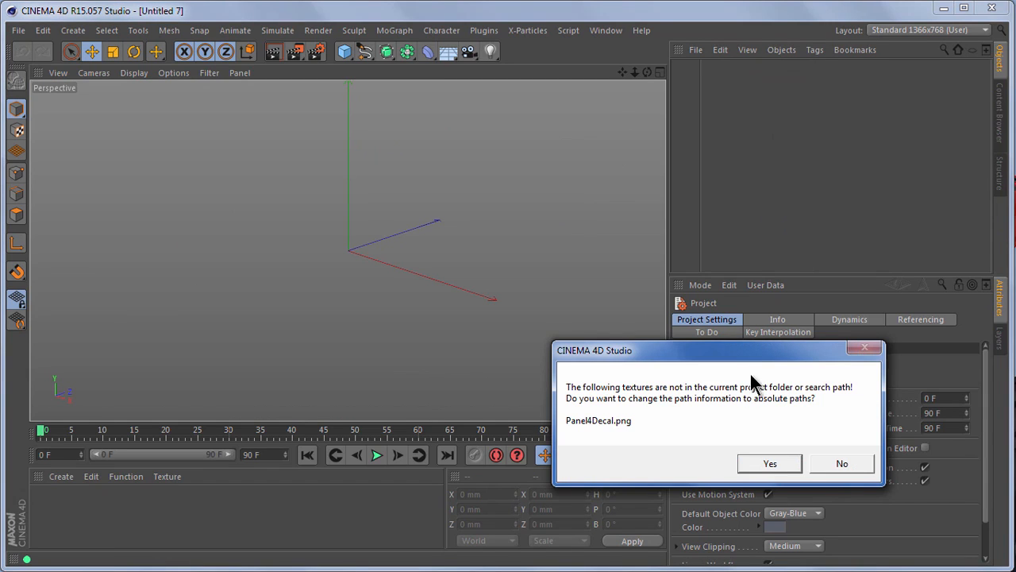